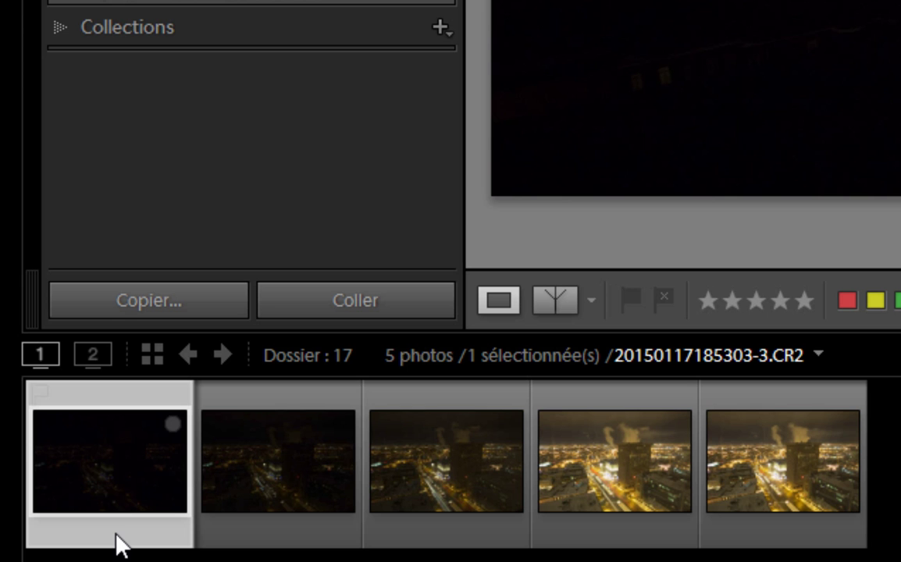
Step: Select the four darkest exposures and export them to Photomatix Pro with the current processing options
{"action": "left_click", "coordinate": [616, 541], "text": "shift"}
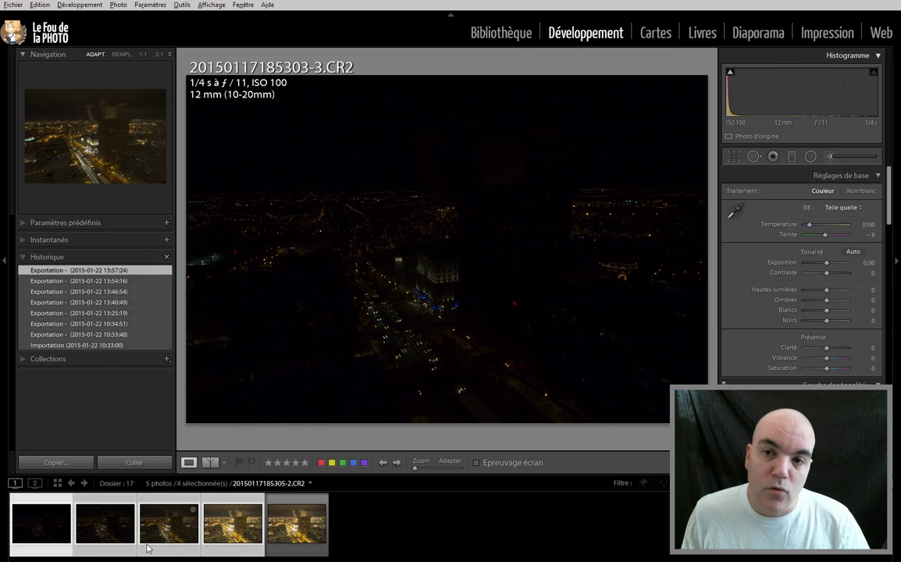
{"action": "left_click", "coordinate": [12, 4]}
{"action": "mouse_move", "coordinate": [98, 205]}
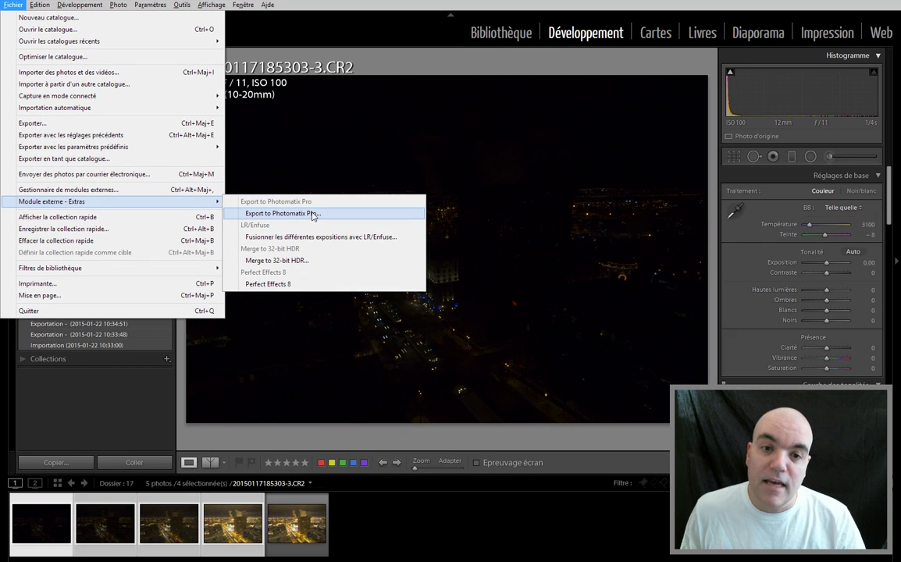
{"action": "left_click", "coordinate": [314, 214]}
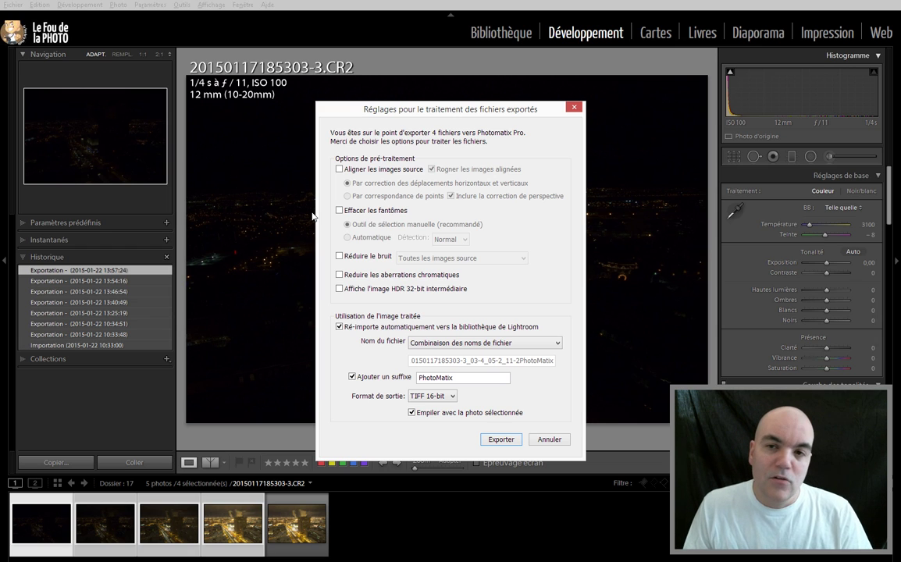
{"action": "left_click", "coordinate": [500, 440]}
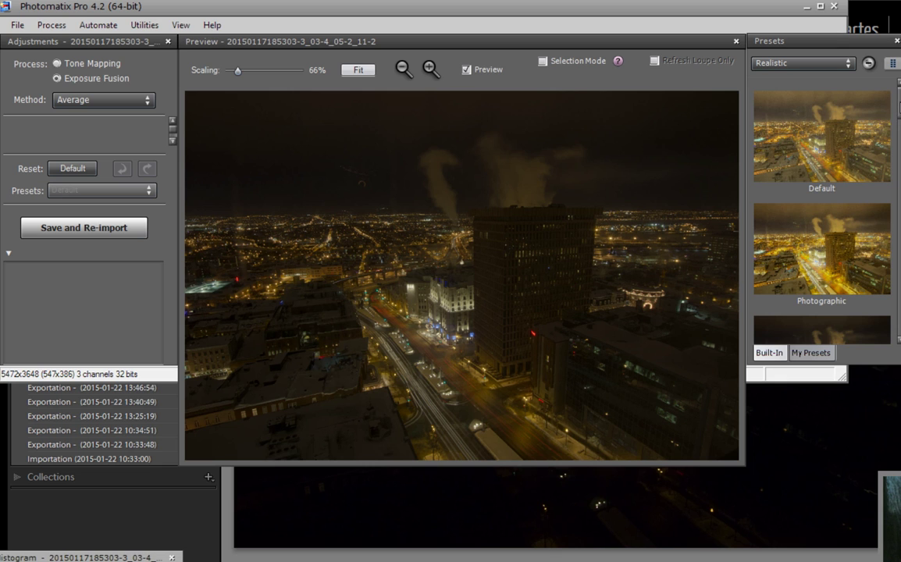
Step: Try the built-in presets Enhanced, Soft 3 and Deep on the merged night photo
{"action": "scroll", "coordinate": [855, 140], "scroll_direction": "down", "scroll_amount": 3}
{"action": "scroll", "coordinate": [855, 141], "scroll_direction": "down", "scroll_amount": 1}
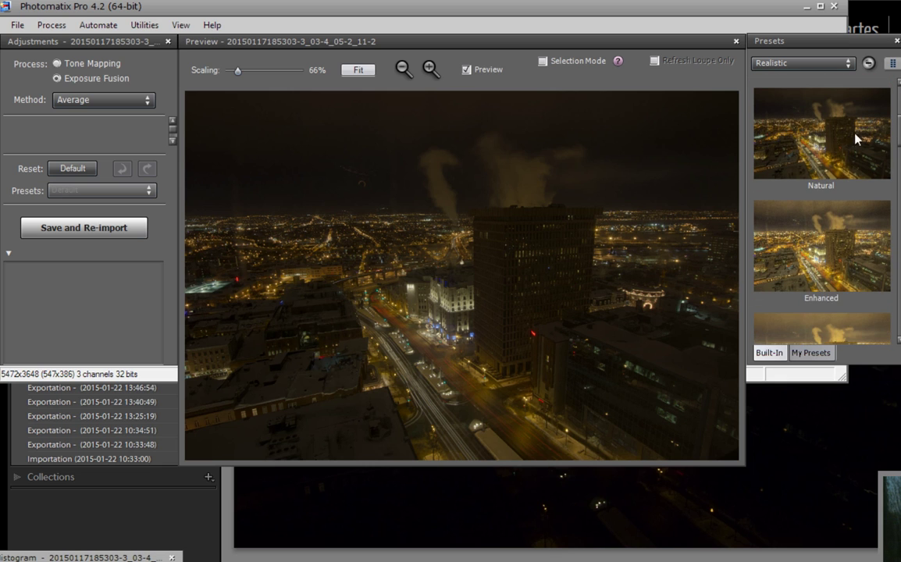
{"action": "left_click", "coordinate": [817, 295]}
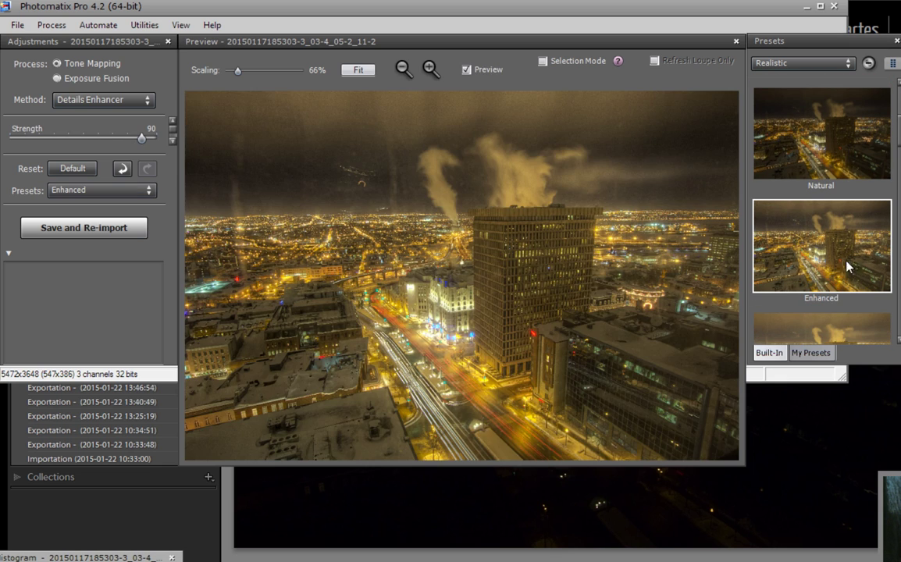
{"action": "scroll", "coordinate": [899, 176], "scroll_direction": "down", "scroll_amount": 5}
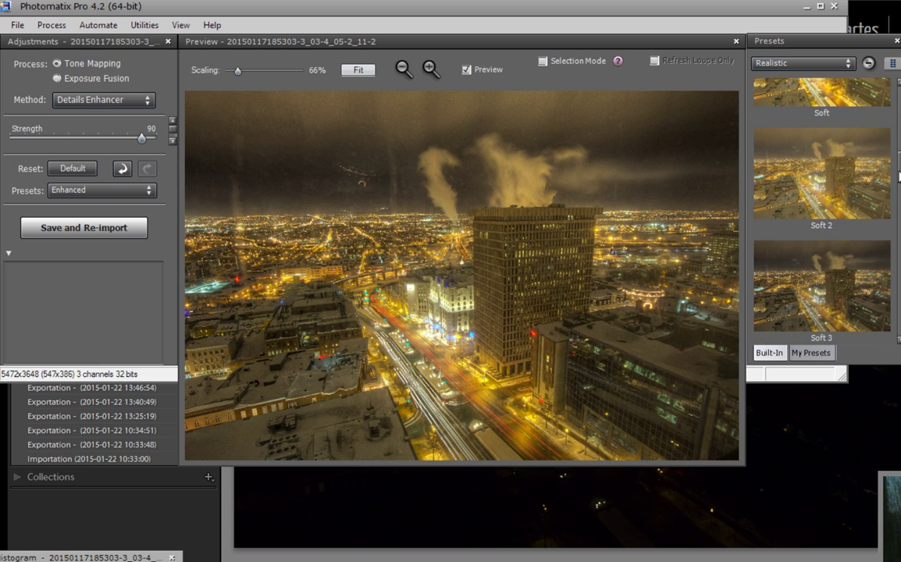
{"action": "left_click", "coordinate": [807, 281]}
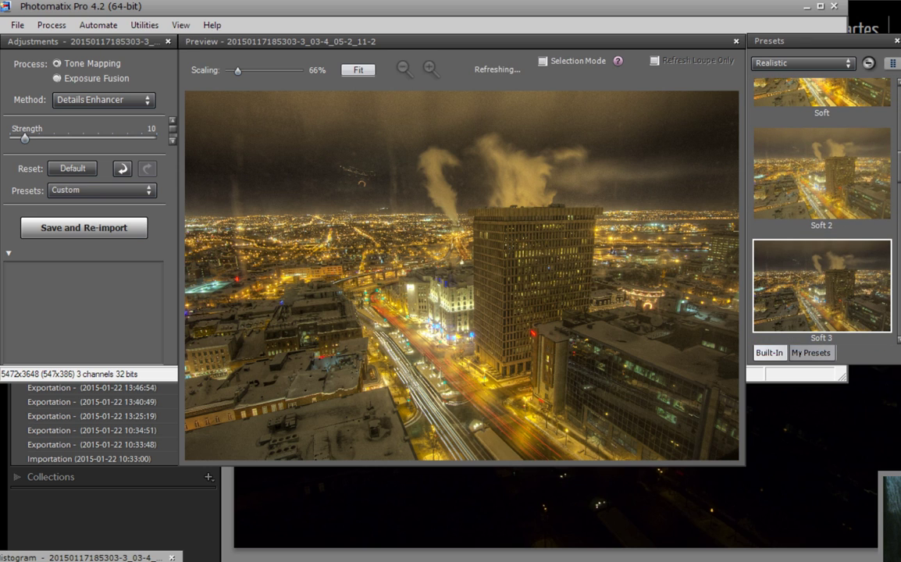
{"action": "scroll", "coordinate": [834, 325], "scroll_direction": "down", "scroll_amount": 2}
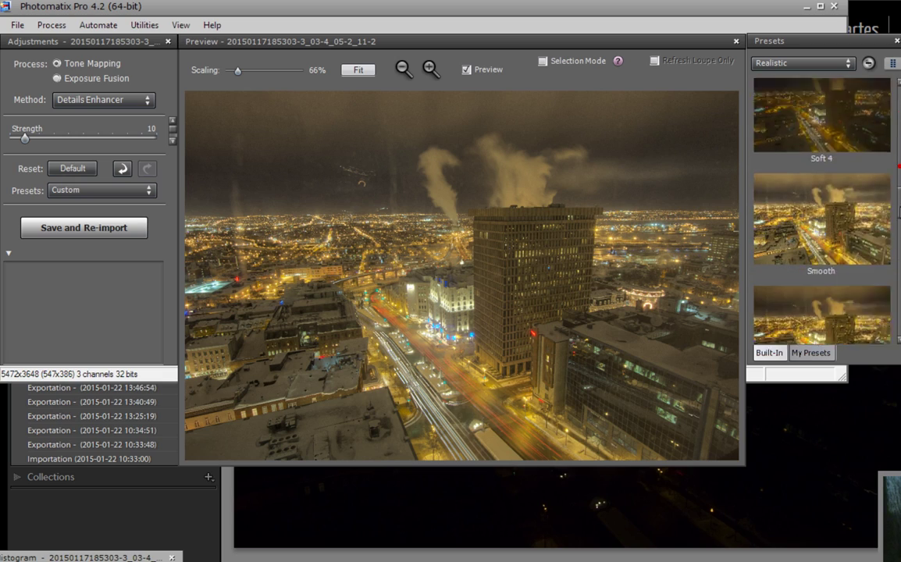
{"action": "left_click", "coordinate": [833, 325]}
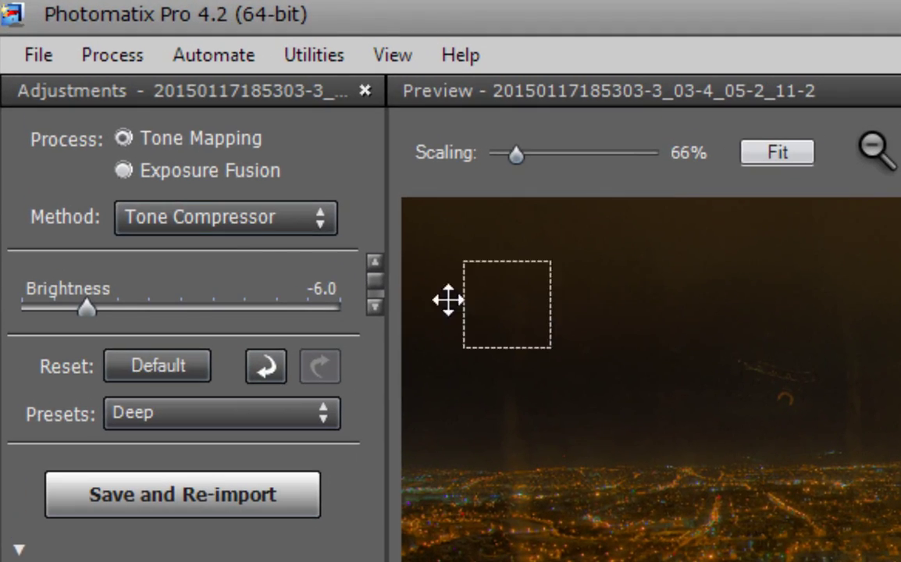
Step: Merge the exposures by Exposure Fusion with the Average method and re-import the result into Lightroom
{"action": "left_click", "coordinate": [124, 170]}
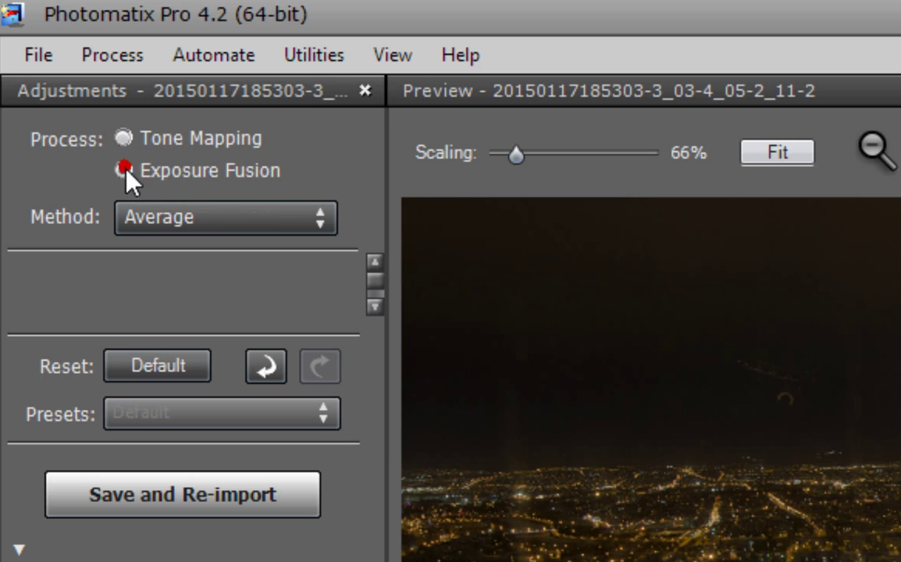
{"action": "left_click", "coordinate": [204, 218]}
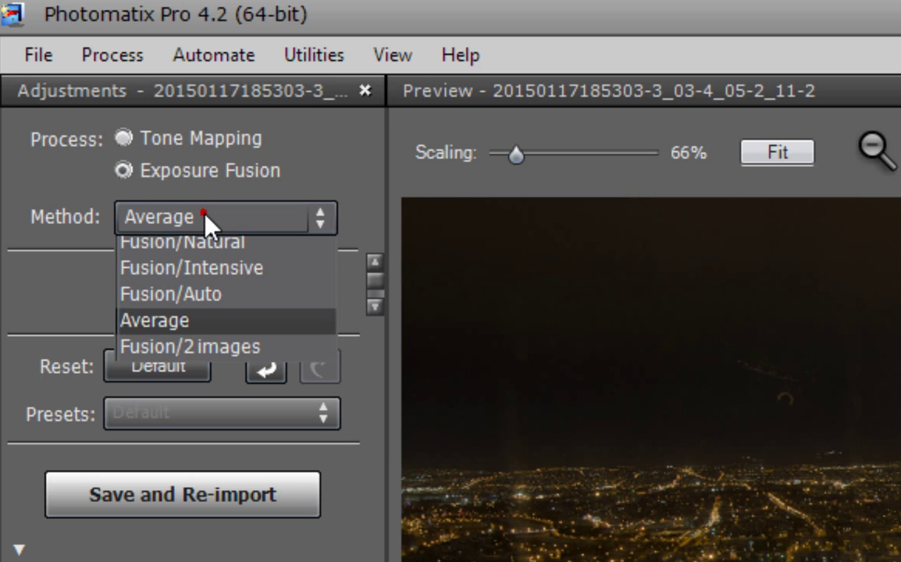
{"action": "left_click", "coordinate": [186, 332]}
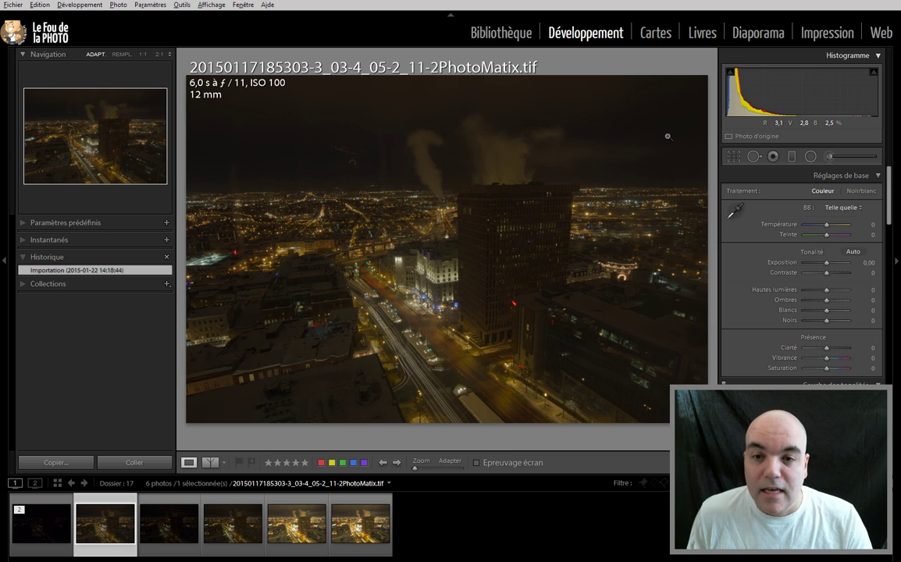
Step: Crop the merged photo to the 16 x 9 aspect ratio, keeping the bottom of the scene and trimming the sky
{"action": "key", "text": "r"}
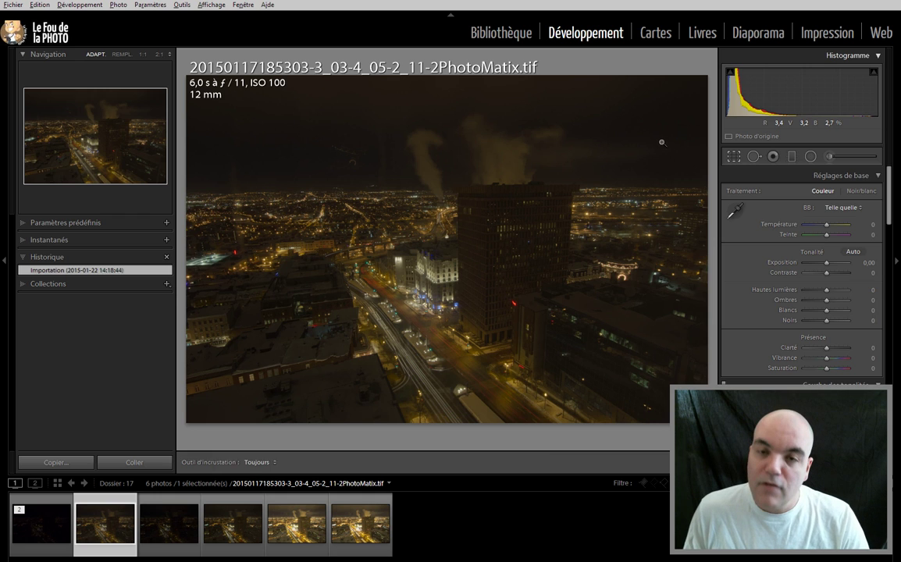
{"action": "left_click", "coordinate": [846, 194]}
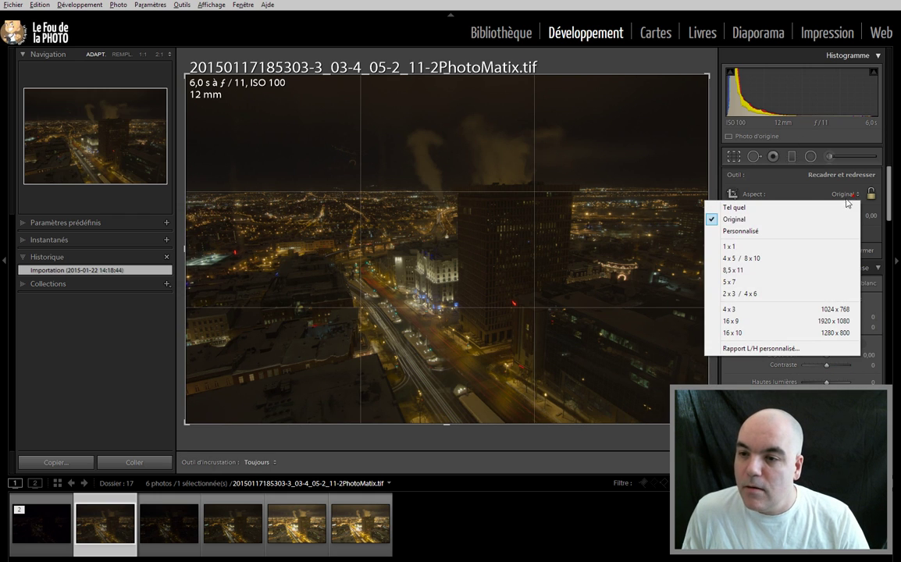
{"action": "left_click", "coordinate": [766, 321]}
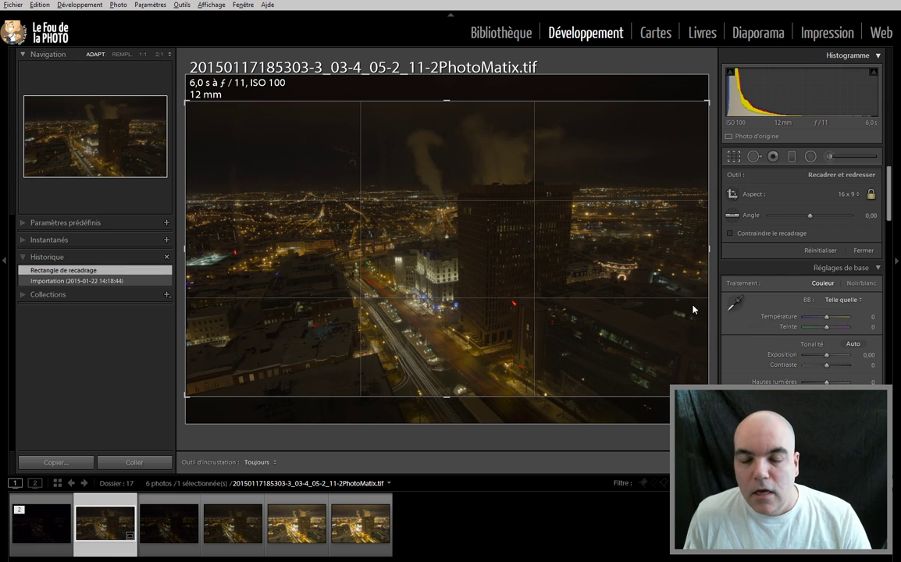
{"action": "left_click_drag", "start_coordinate": [527, 315], "coordinate": [529, 285]}
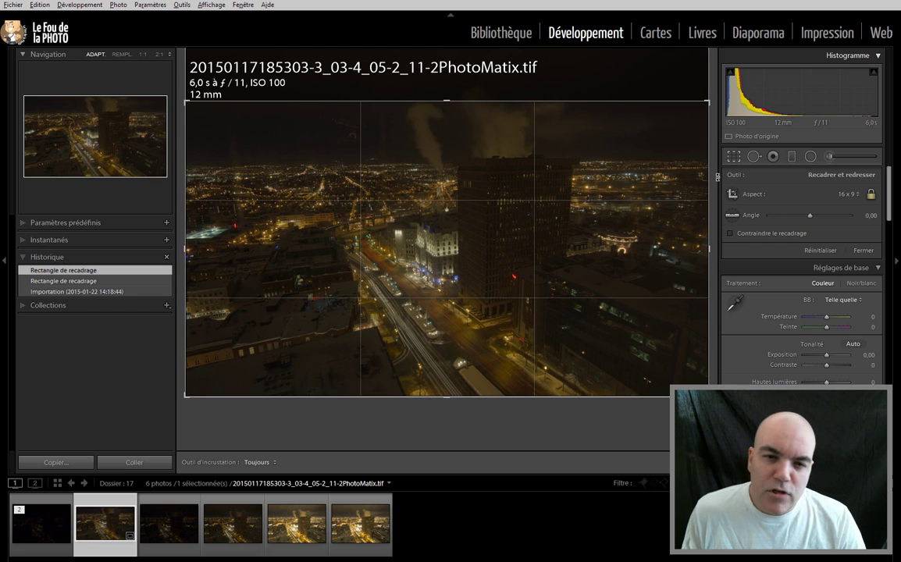
Step: Straighten the horizon with a crop angle of 0,55 and apply the crop
{"action": "left_click_drag", "start_coordinate": [718, 179], "coordinate": [719, 181]}
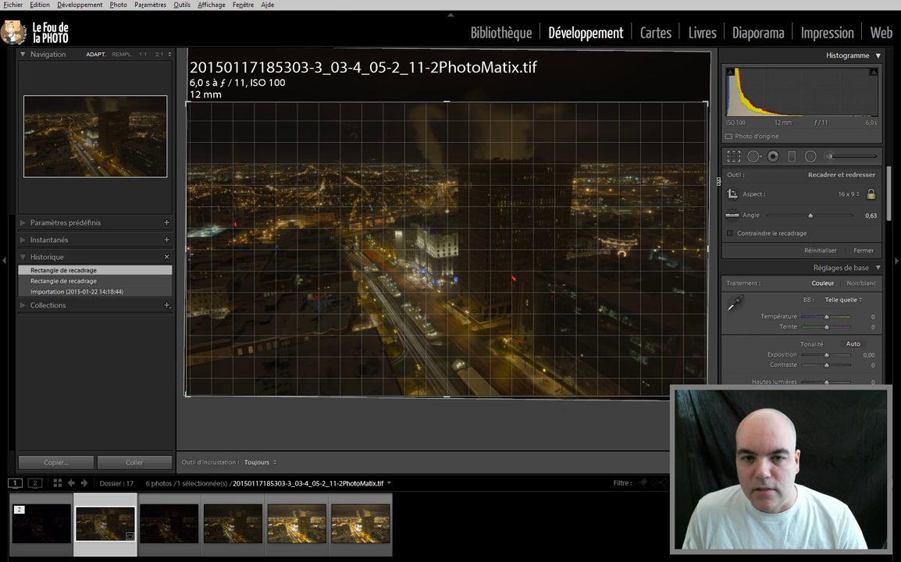
{"action": "left_click_drag", "start_coordinate": [719, 181], "coordinate": [713, 181]}
{"action": "key", "text": "Return"}
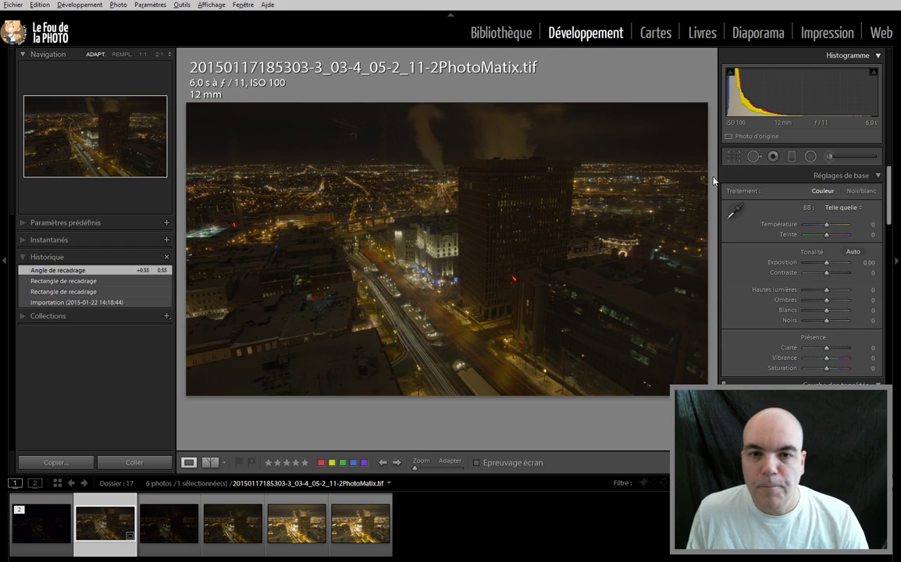
Step: Remove the vertical blemish across the horizon near the photo's left edge and the small light reflection in the sky with spot-removal strokes
{"action": "key", "text": "k"}
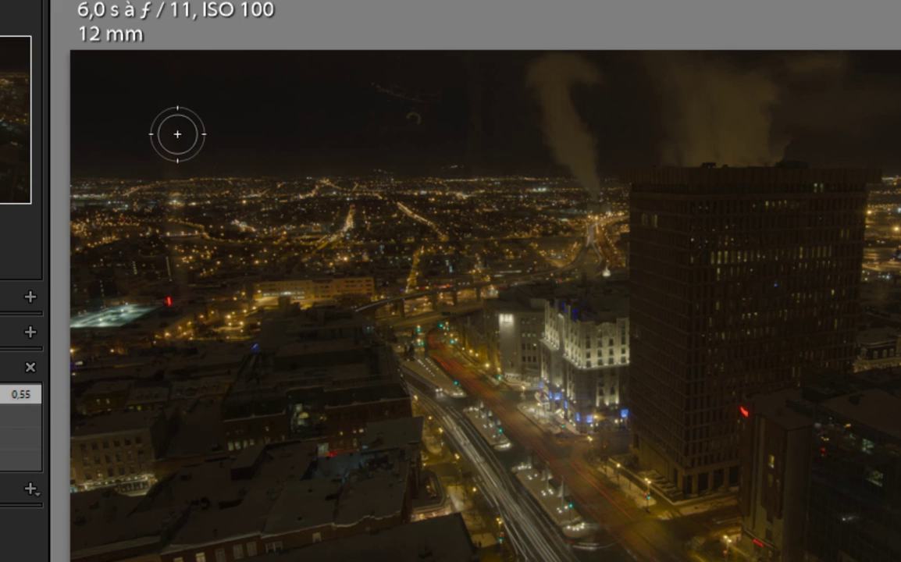
{"action": "left_click_drag", "start_coordinate": [171, 146], "coordinate": [188, 265]}
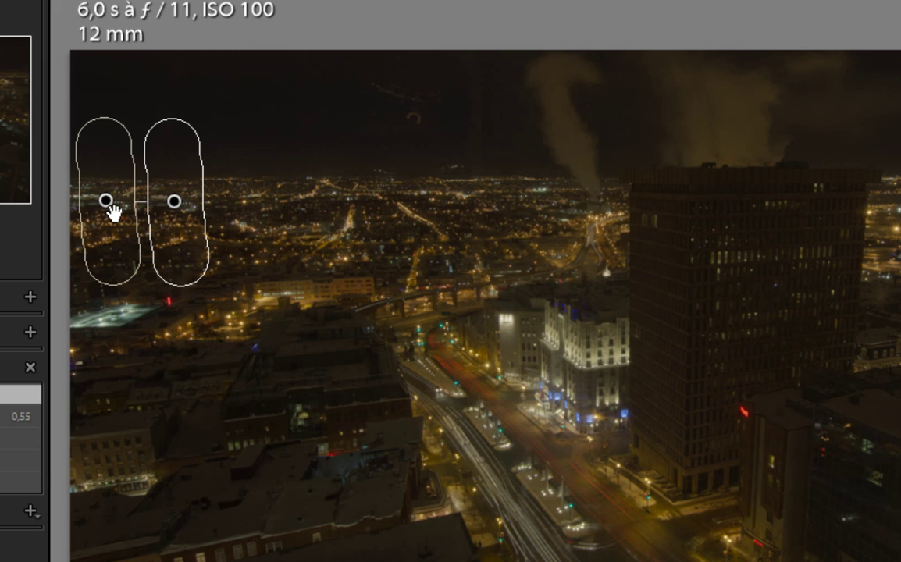
{"action": "mouse_move", "coordinate": [113, 209]}
{"action": "left_mouse_down"}
{"action": "mouse_move", "coordinate": [187, 202]}
{"action": "mouse_move", "coordinate": [286, 209]}
{"action": "mouse_move", "coordinate": [274, 218]}
{"action": "mouse_move", "coordinate": [269, 209]}
{"action": "left_mouse_up"}
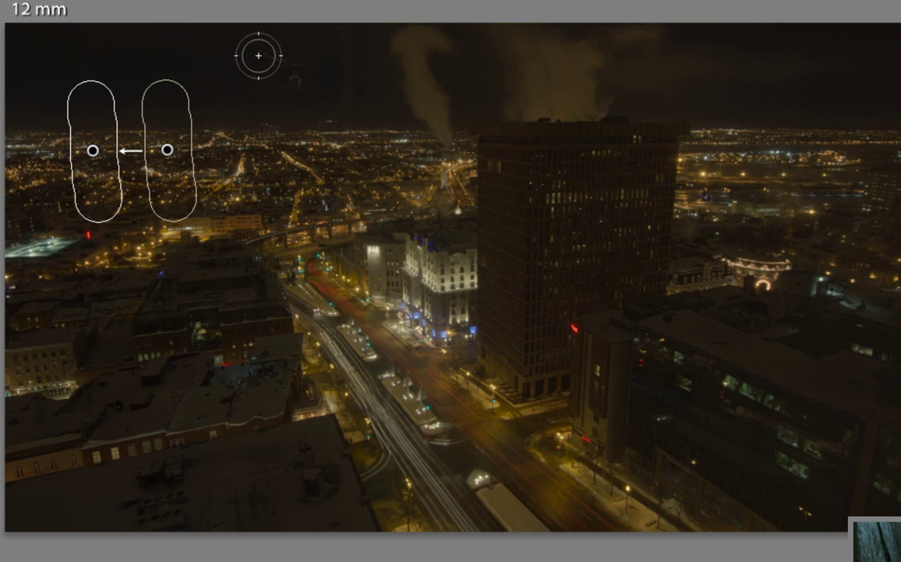
{"action": "left_click_drag", "start_coordinate": [258, 53], "coordinate": [301, 81]}
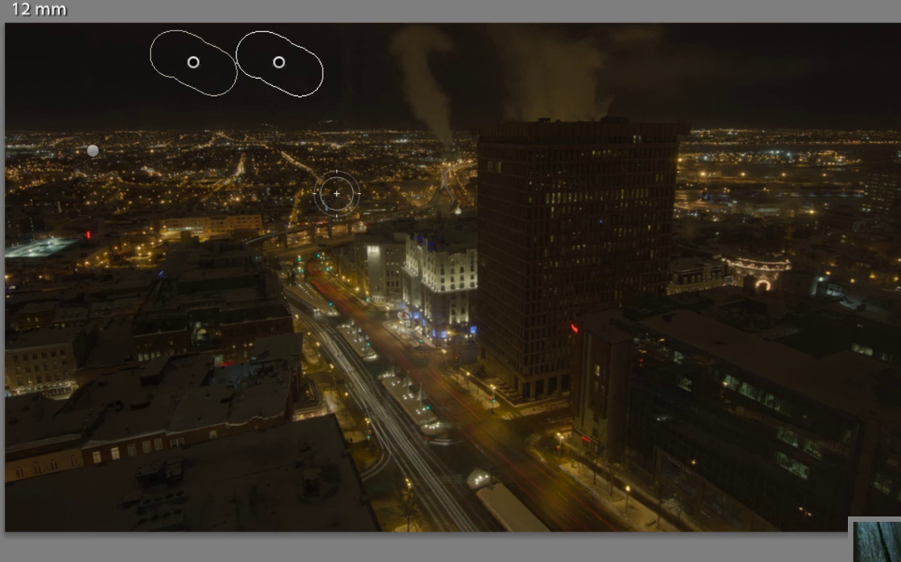
{"action": "left_click", "coordinate": [859, 232]}
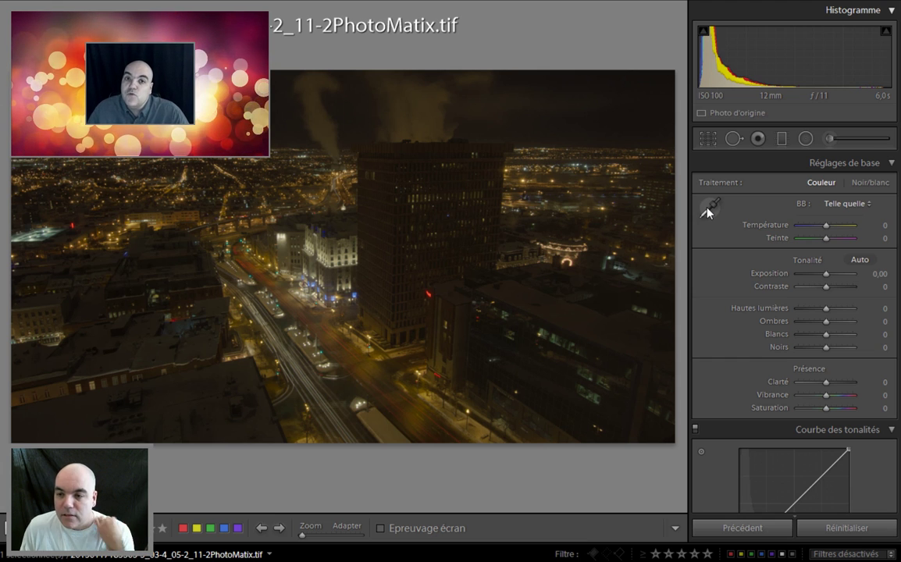
Step: Set the white balance by sampling a neutral tone on the main street and raise Exposition to +1,05
{"action": "left_click", "coordinate": [707, 211]}
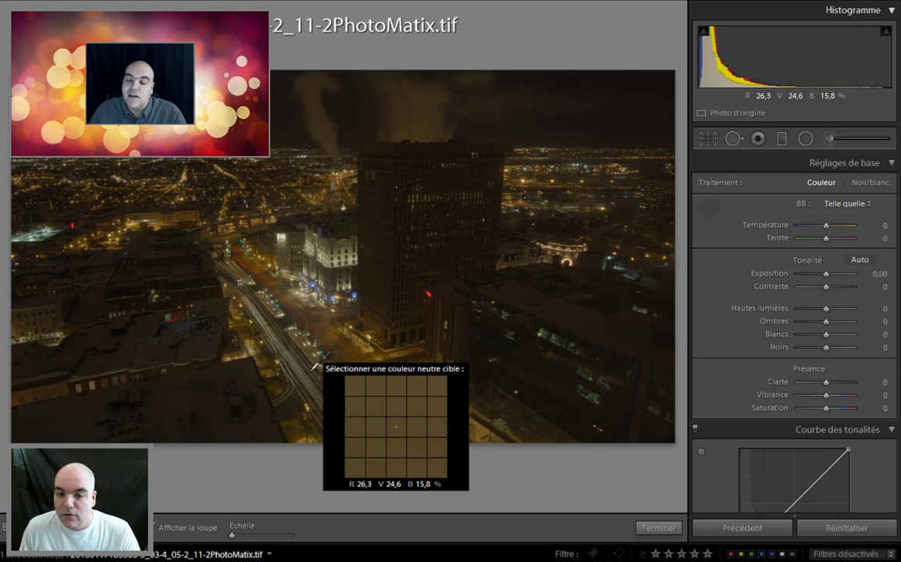
{"action": "left_click", "coordinate": [315, 362]}
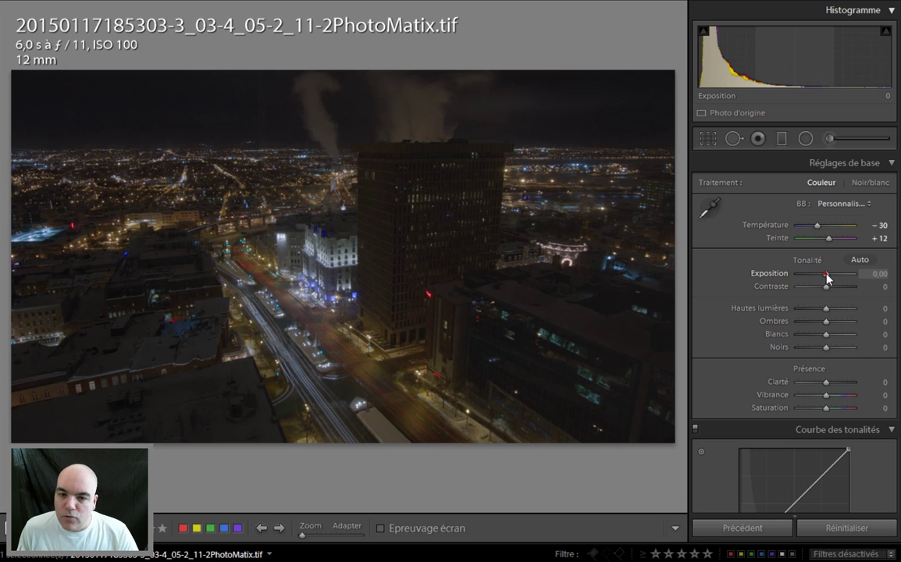
{"action": "left_click_drag", "start_coordinate": [826, 278], "coordinate": [832, 279]}
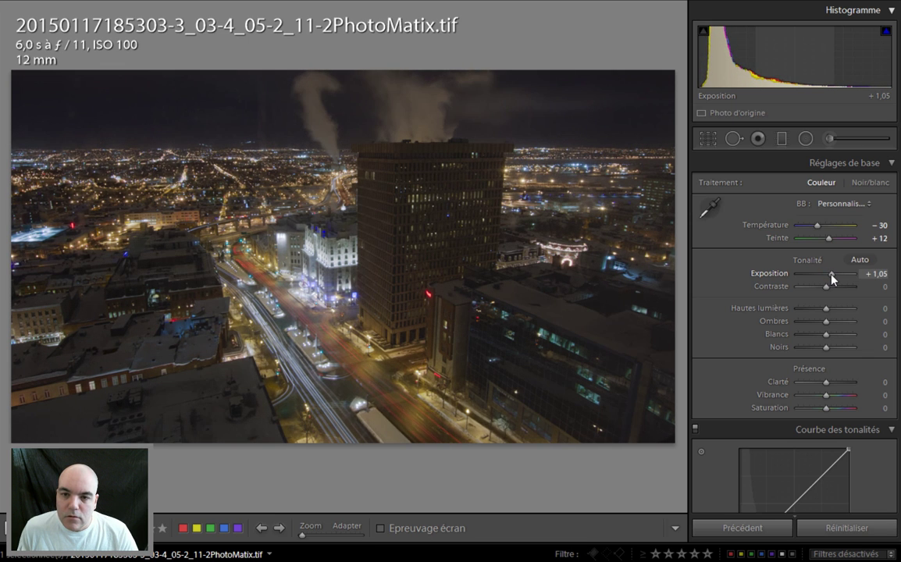
Step: Recover detail in the brightly lit white building by setting Blancs to -100 and Hautes lumières to -33
{"action": "left_click", "coordinate": [311, 257]}
{"action": "left_click_drag", "start_coordinate": [371, 328], "coordinate": [374, 279]}
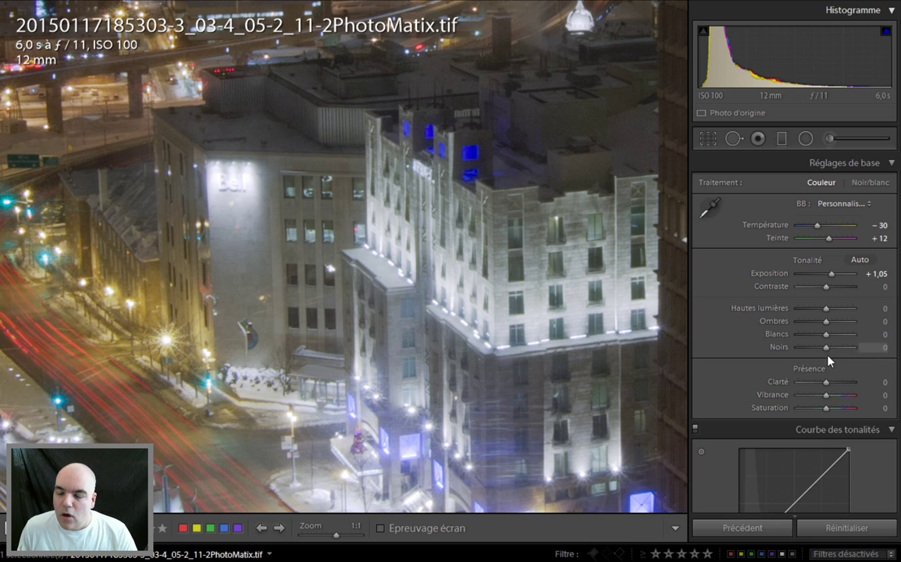
{"action": "left_click_drag", "start_coordinate": [826, 338], "coordinate": [790, 346]}
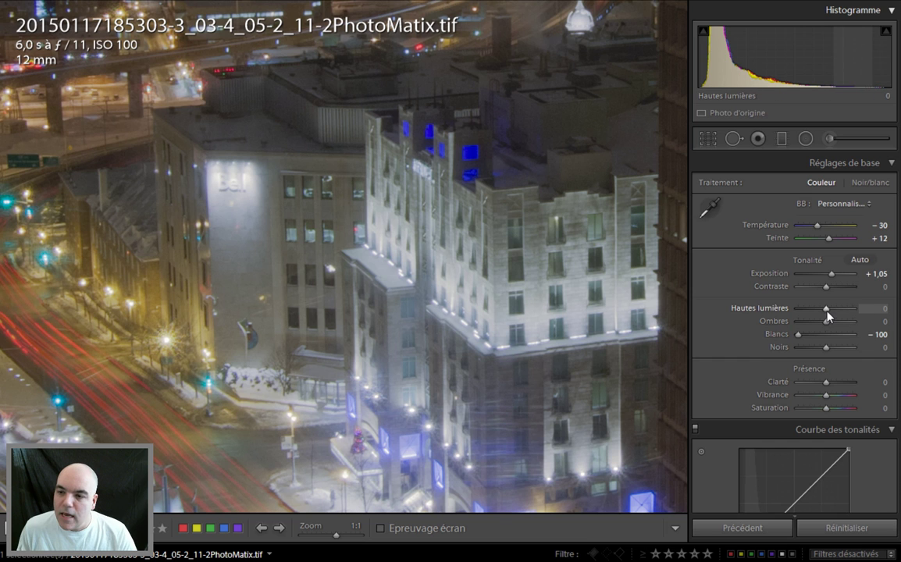
{"action": "mouse_move", "coordinate": [826, 309]}
{"action": "left_mouse_down"}
{"action": "mouse_move", "coordinate": [807, 314]}
{"action": "mouse_move", "coordinate": [816, 314]}
{"action": "left_mouse_up"}
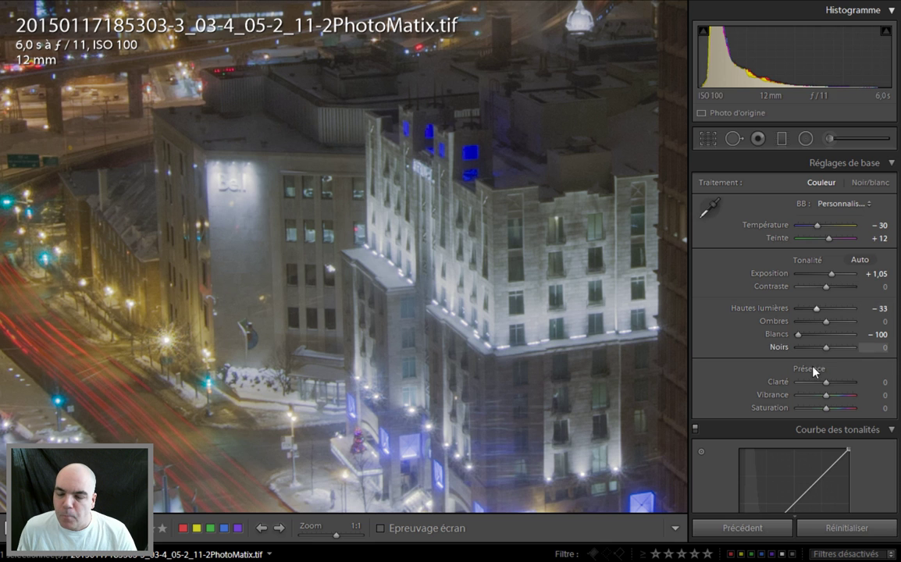
{"action": "left_click", "coordinate": [445, 283]}
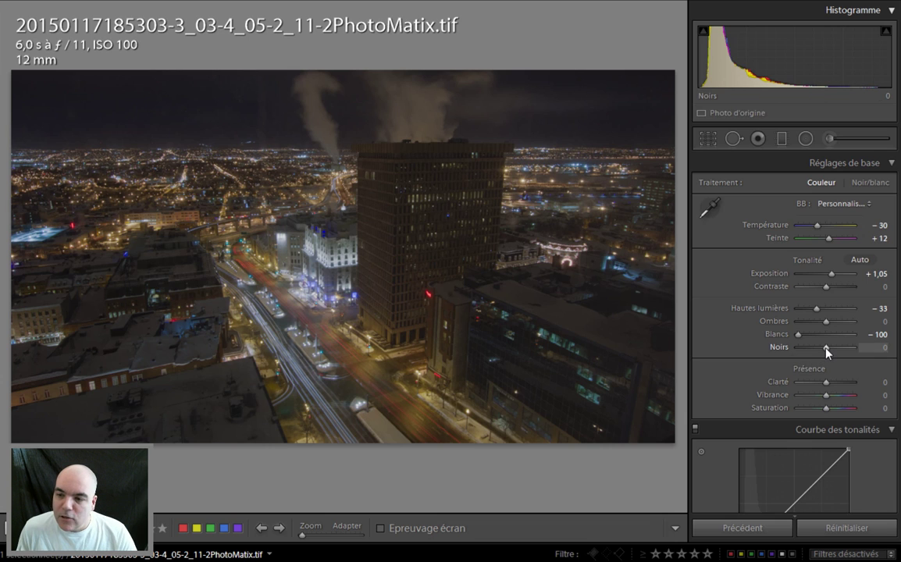
Step: Set Noirs to +90 and Clarté to +38 for the whole photo
{"action": "left_click_drag", "start_coordinate": [826, 348], "coordinate": [851, 352]}
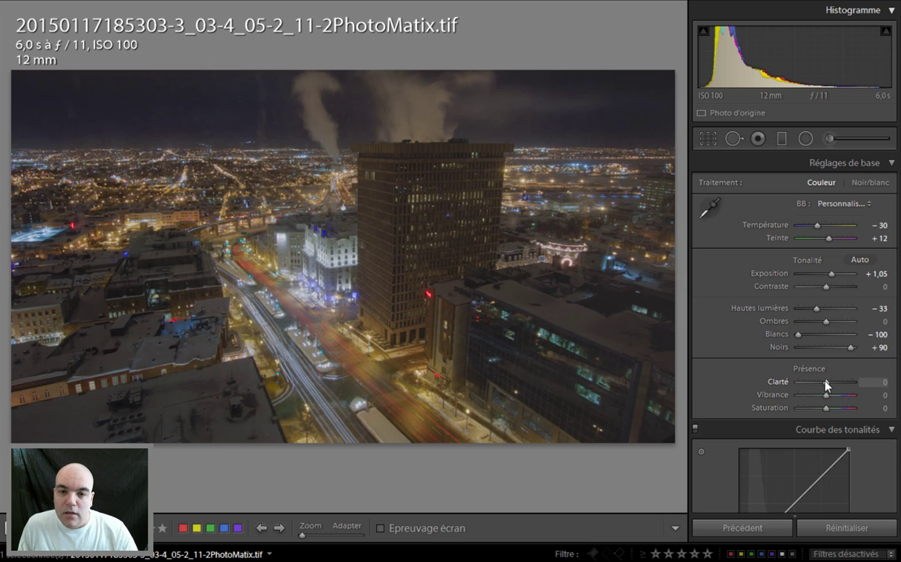
{"action": "left_click_drag", "start_coordinate": [826, 383], "coordinate": [837, 384]}
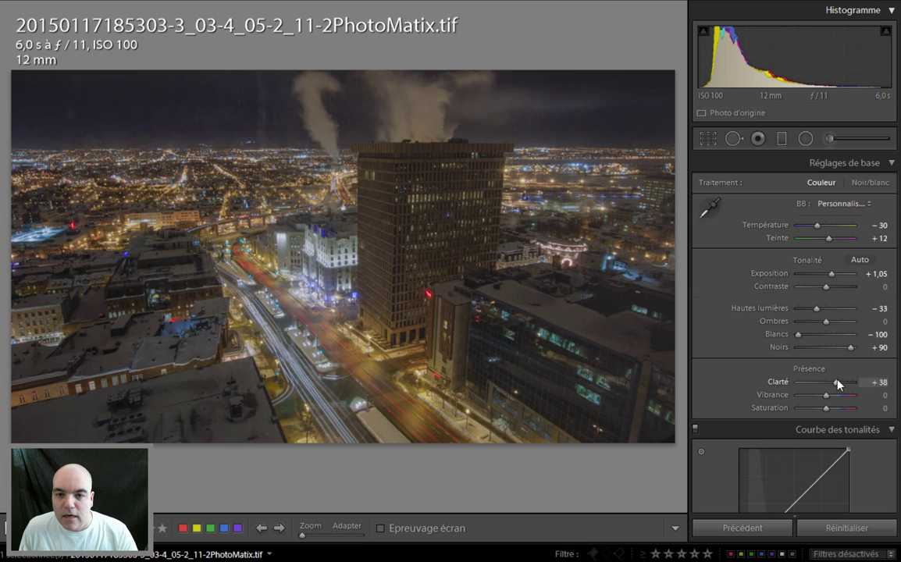
Step: Raise the whole photo's Saturation to +23
{"action": "scroll", "coordinate": [835, 382], "scroll_direction": "down", "scroll_amount": 2}
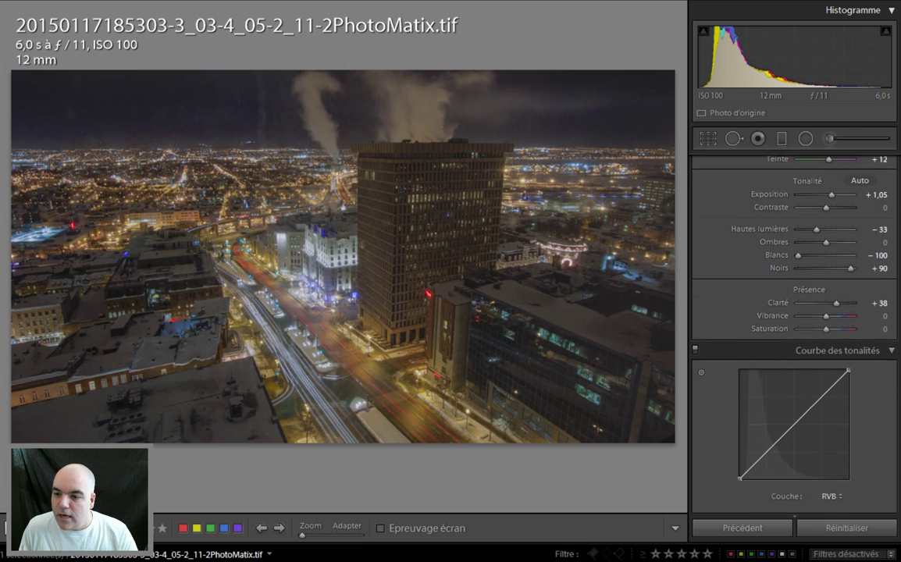
{"action": "scroll", "coordinate": [822, 336], "scroll_direction": "down", "scroll_amount": 1}
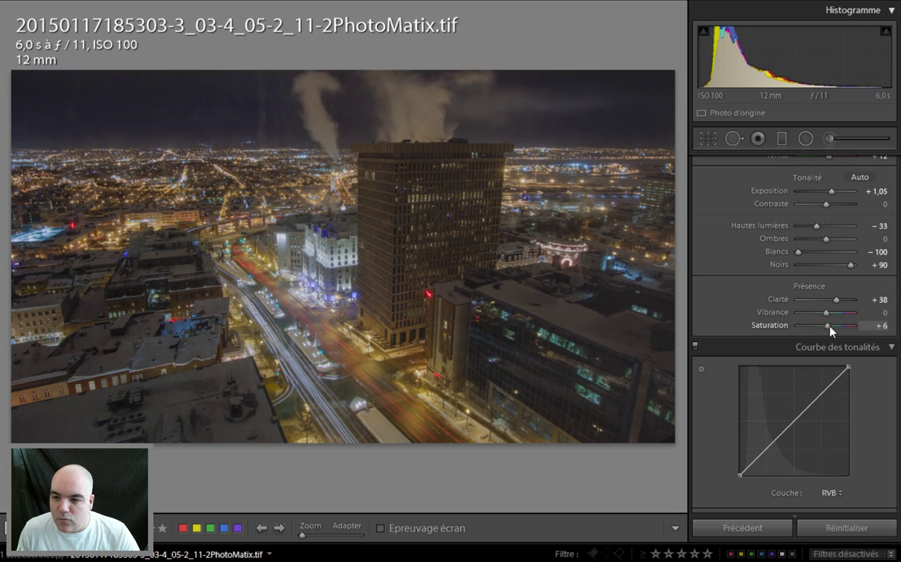
{"action": "mouse_move", "coordinate": [829, 332]}
{"action": "left_mouse_down"}
{"action": "mouse_move", "coordinate": [873, 332]}
{"action": "mouse_move", "coordinate": [837, 333]}
{"action": "left_mouse_up"}
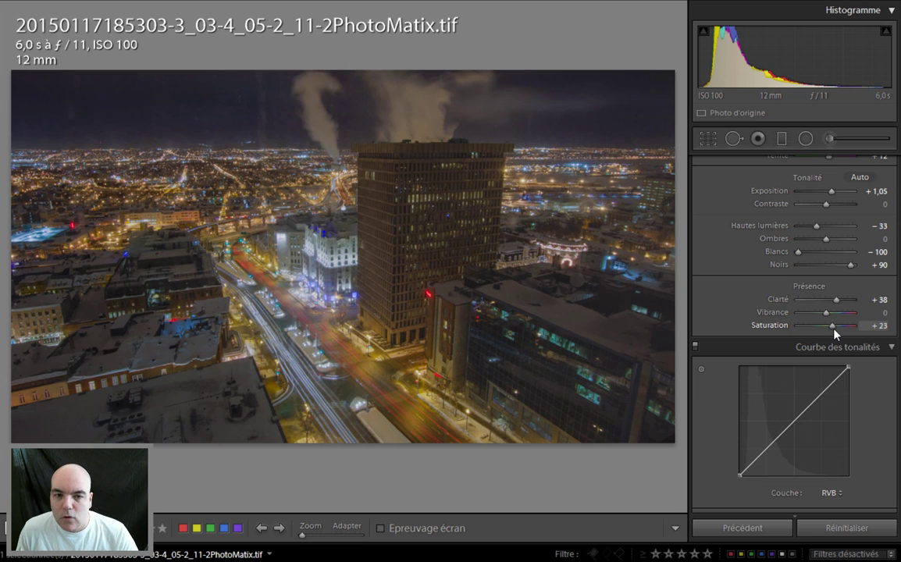
Step: Show the white building's facade in the detail preview and set the sharpening Gain to 89
{"action": "scroll", "coordinate": [848, 234], "scroll_direction": "down", "scroll_amount": 3}
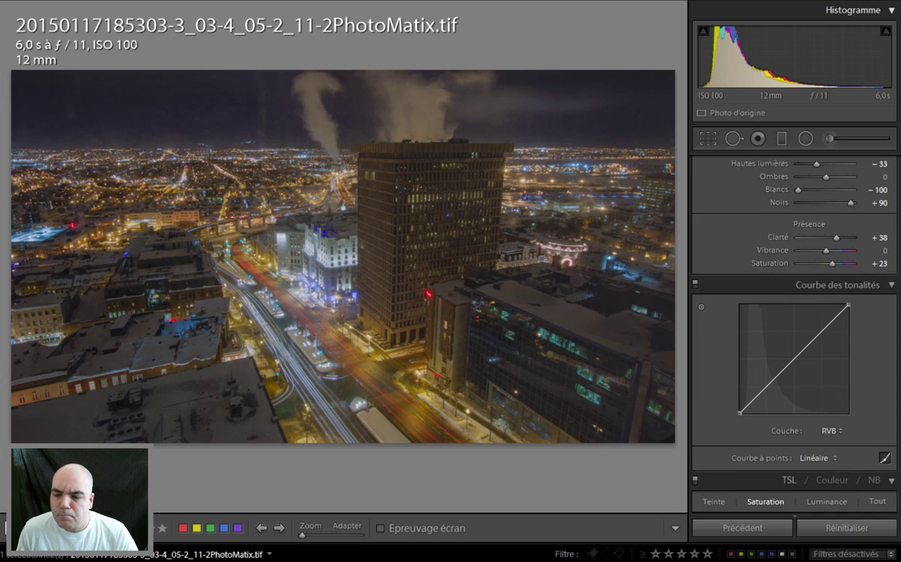
{"action": "scroll", "coordinate": [795, 328], "scroll_direction": "down", "scroll_amount": 15}
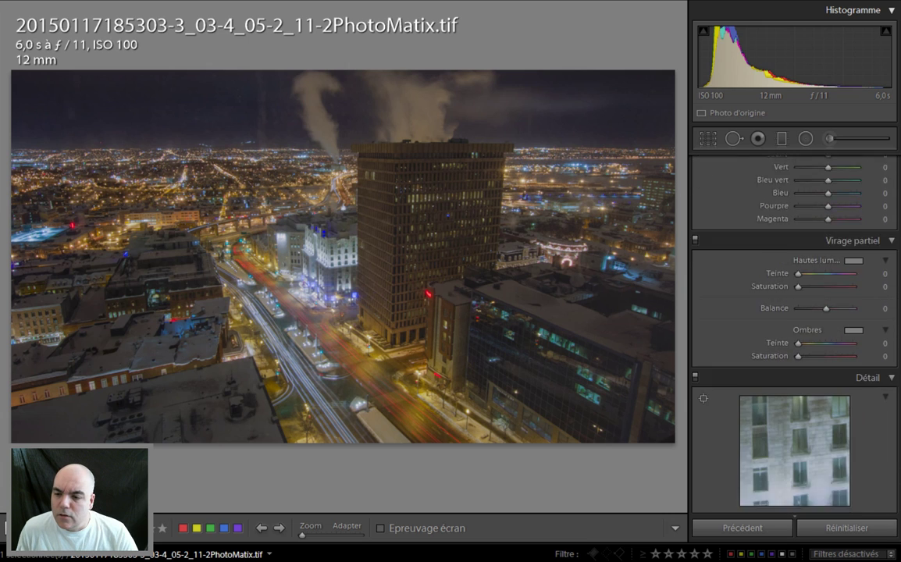
{"action": "scroll", "coordinate": [851, 367], "scroll_direction": "down", "scroll_amount": 1}
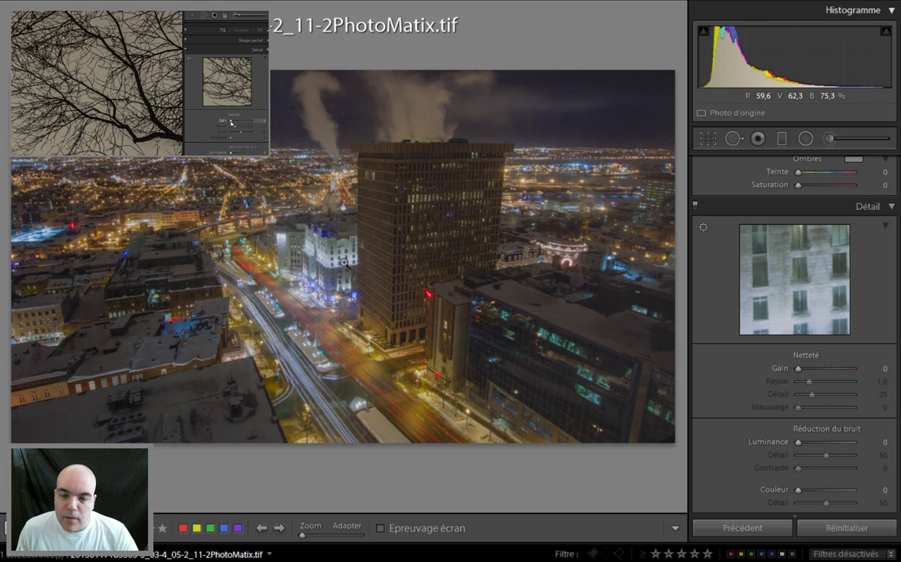
{"action": "left_click", "coordinate": [703, 227]}
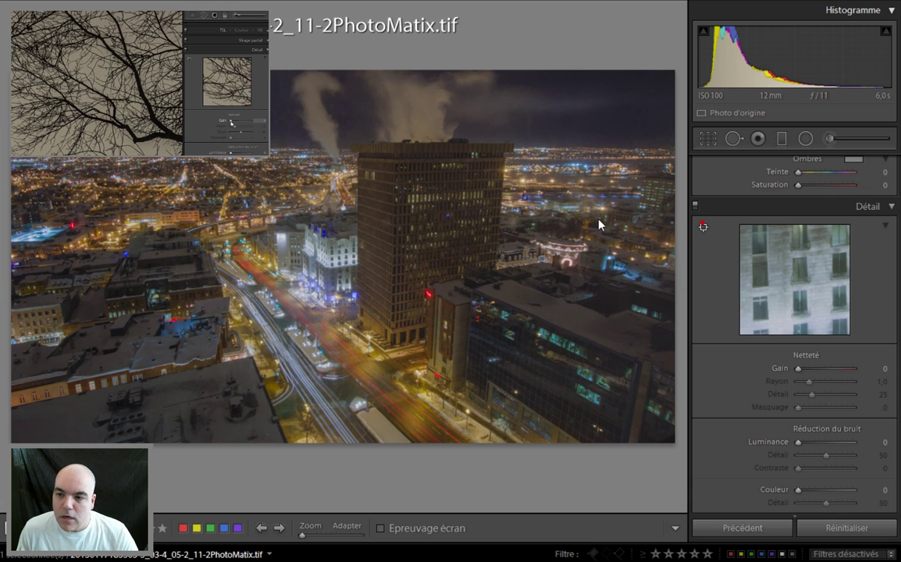
{"action": "left_click", "coordinate": [343, 255]}
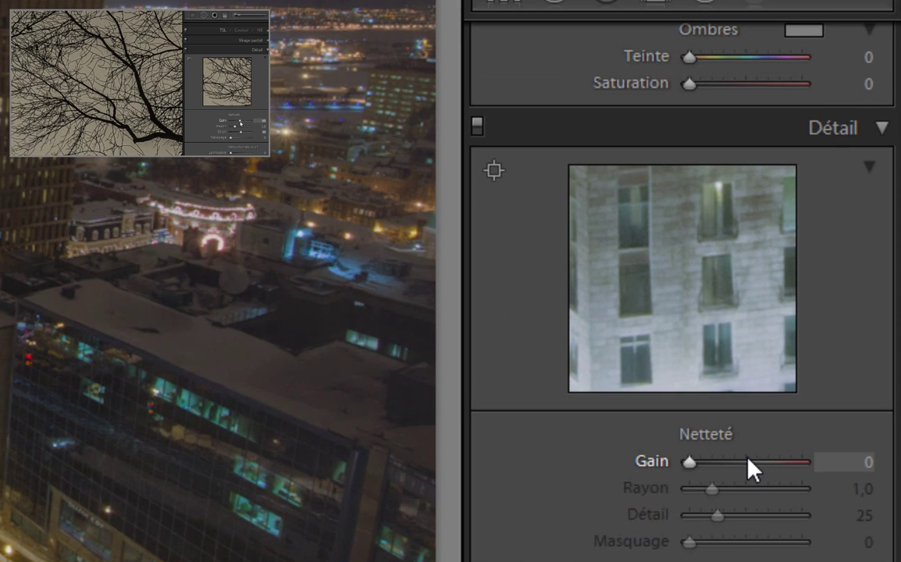
{"action": "left_click", "coordinate": [747, 460]}
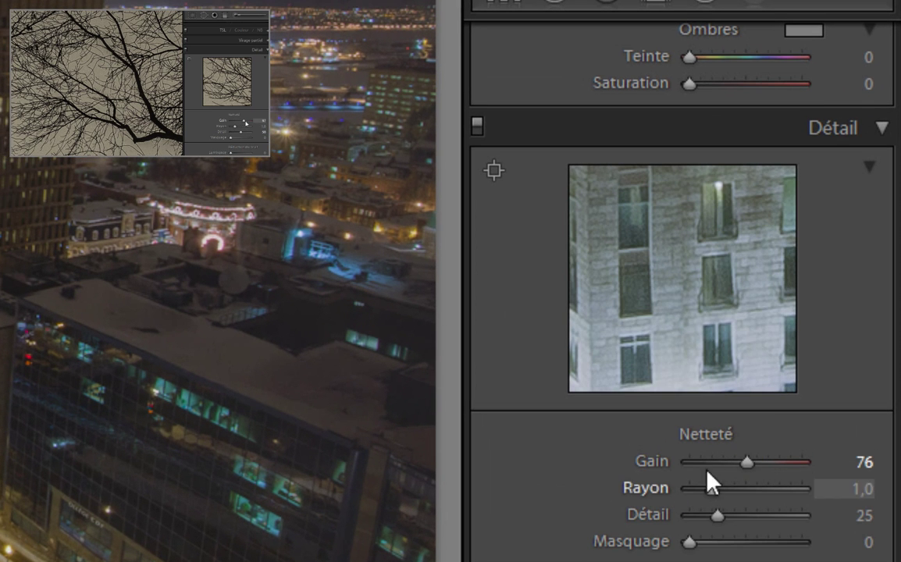
{"action": "left_click_drag", "start_coordinate": [753, 464], "coordinate": [678, 472]}
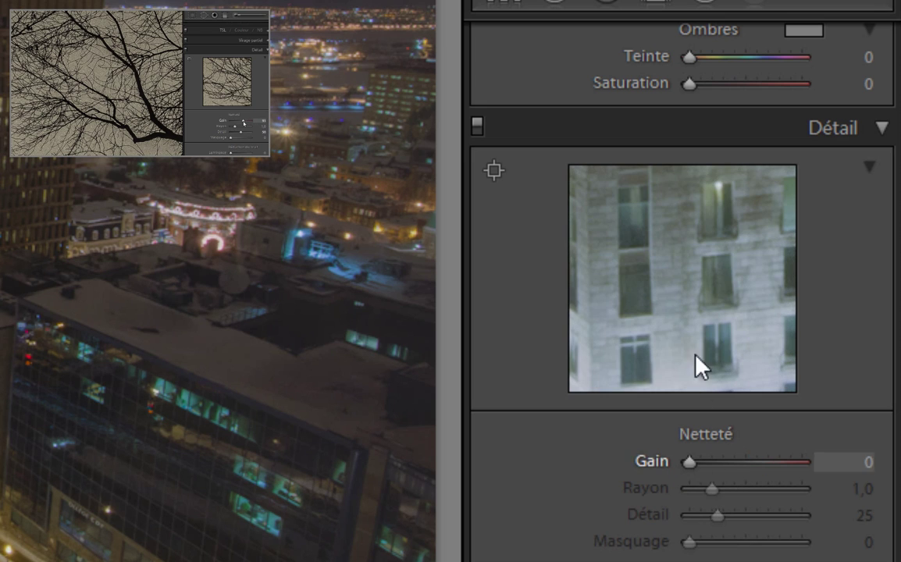
{"action": "left_click", "coordinate": [746, 461]}
{"action": "left_click_drag", "start_coordinate": [746, 461], "coordinate": [758, 460]}
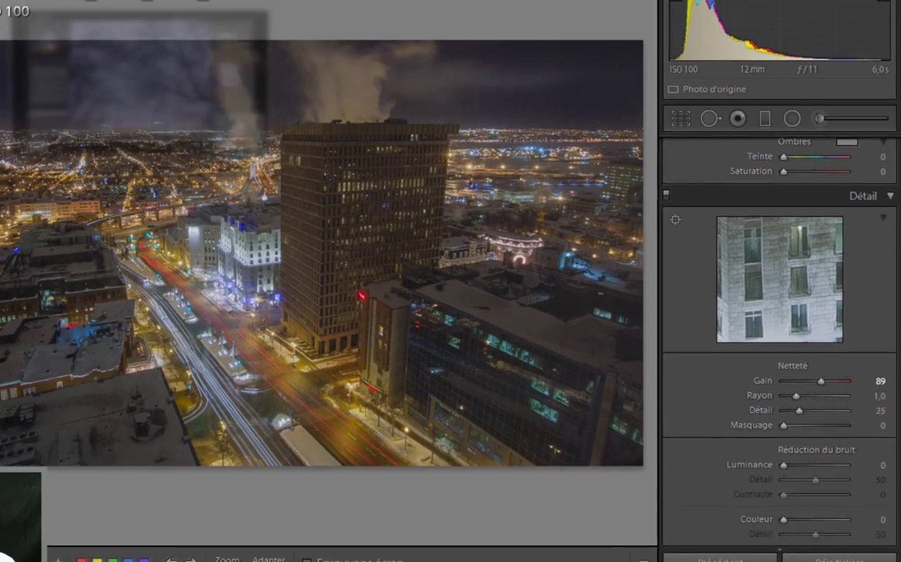
Step: Place a narrow graduated filter along the horizon to cool the sky, with Température -14 and Teinte -8, and close the filter
{"action": "scroll", "coordinate": [778, 315], "scroll_direction": "down", "scroll_amount": 8}
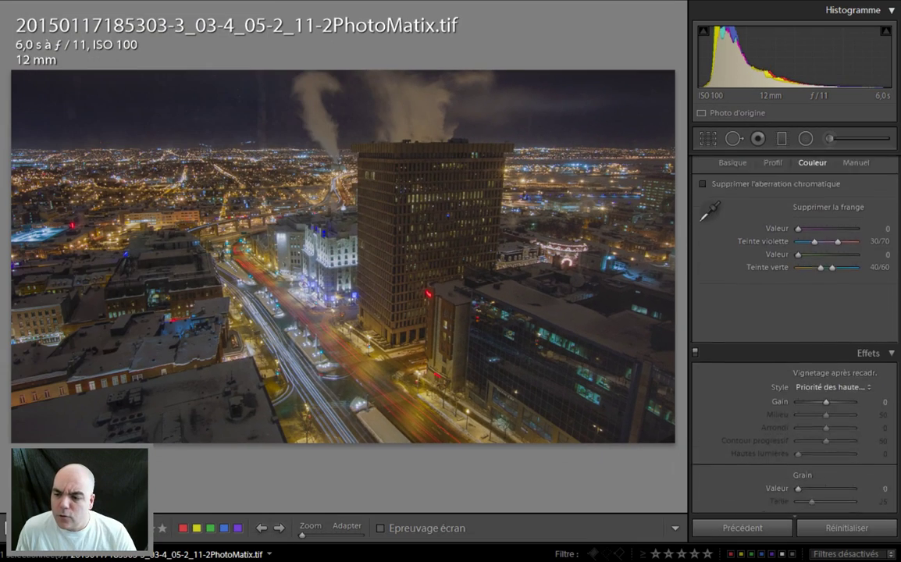
{"action": "scroll", "coordinate": [794, 329], "scroll_direction": "down", "scroll_amount": 4}
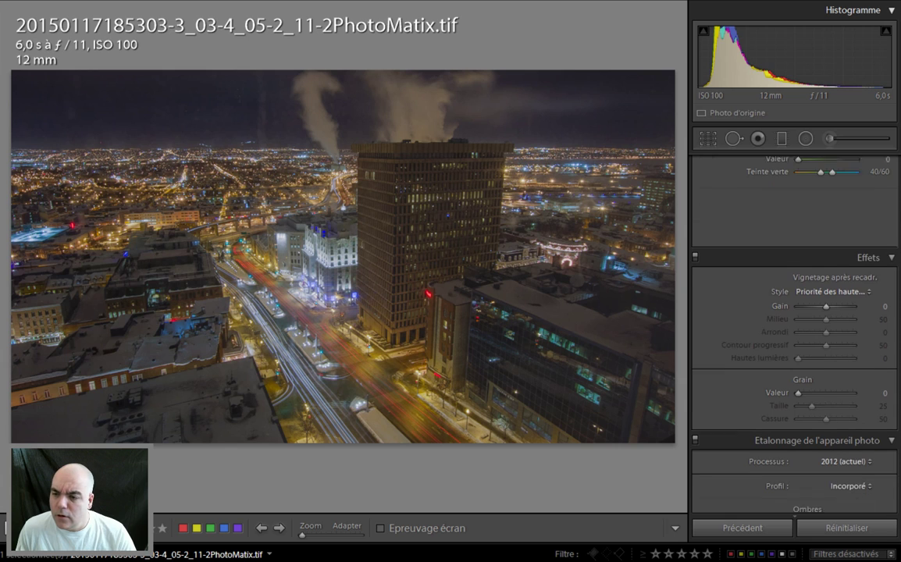
{"action": "scroll", "coordinate": [794, 328], "scroll_direction": "up", "scroll_amount": 1}
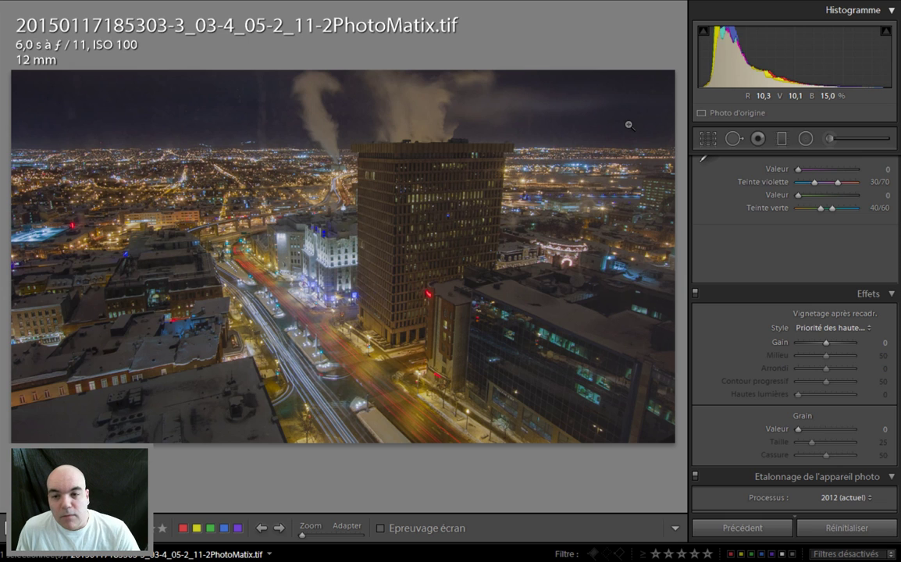
{"action": "left_click", "coordinate": [896, 414]}
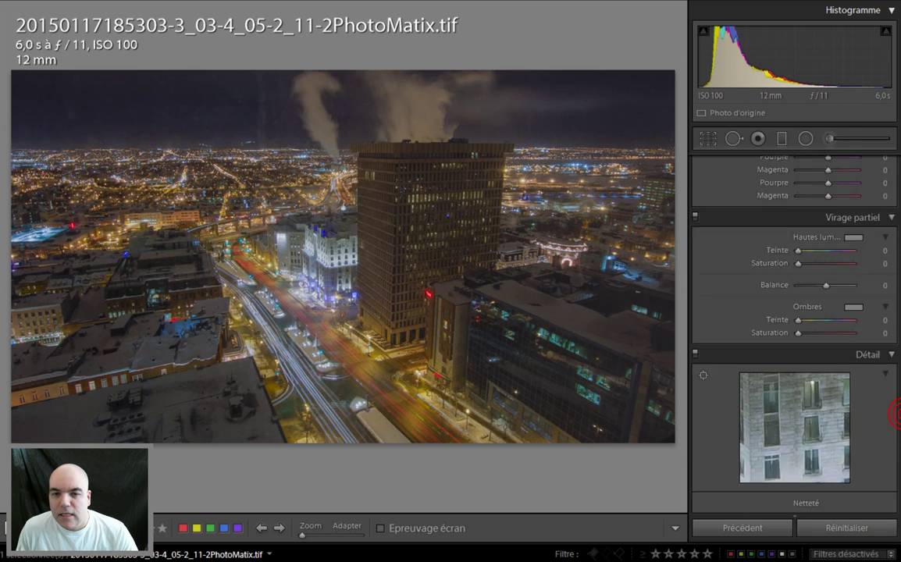
{"action": "left_click_drag", "start_coordinate": [898, 414], "coordinate": [898, 227]}
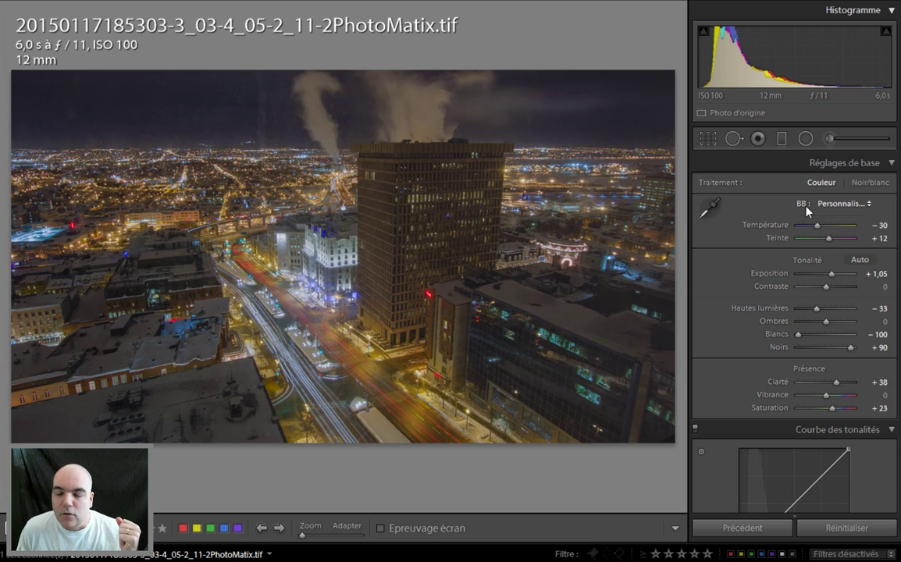
{"action": "left_click", "coordinate": [782, 139]}
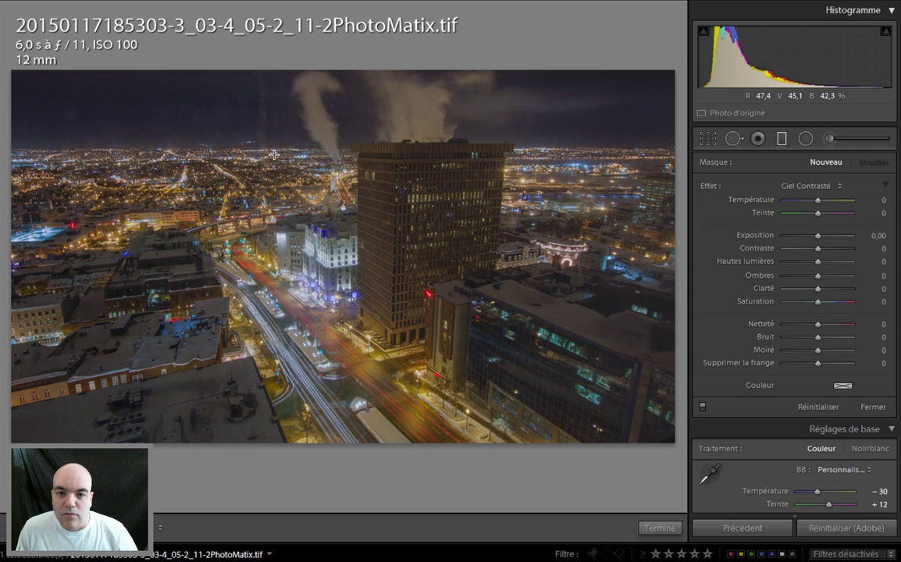
{"action": "mouse_move", "coordinate": [267, 148]}
{"action": "left_mouse_down"}
{"action": "mouse_move", "coordinate": [273, 189]}
{"action": "mouse_move", "coordinate": [274, 156]}
{"action": "left_mouse_up"}
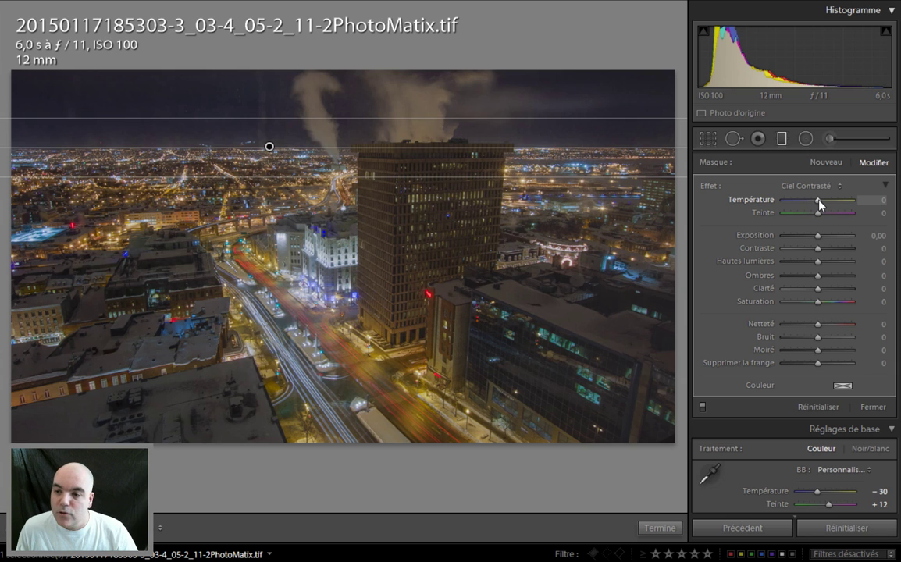
{"action": "left_click_drag", "start_coordinate": [817, 201], "coordinate": [816, 205]}
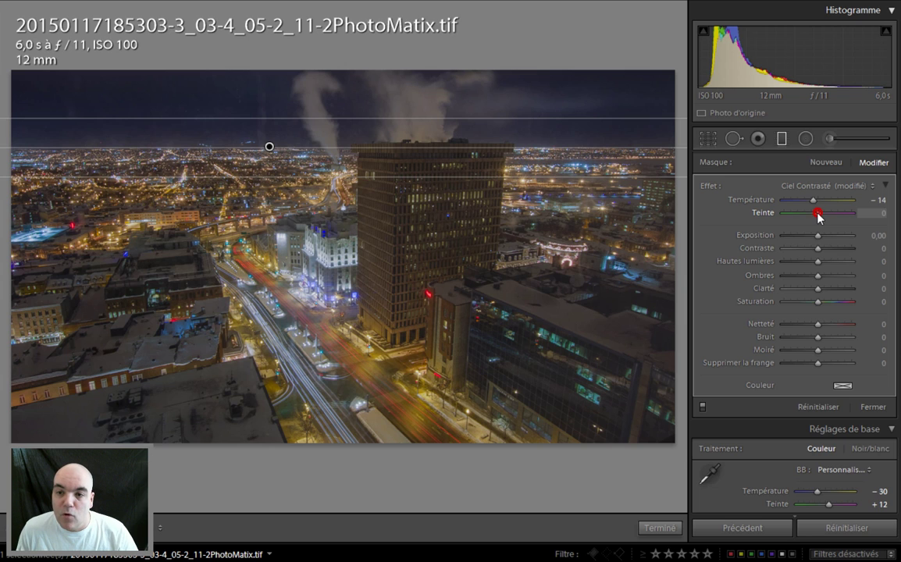
{"action": "left_click_drag", "start_coordinate": [817, 214], "coordinate": [815, 214]}
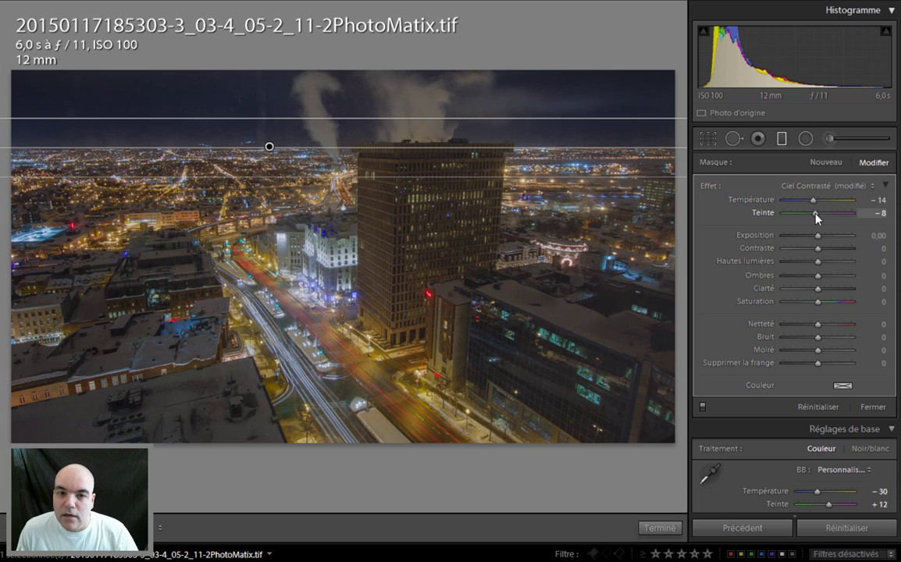
{"action": "left_click", "coordinate": [873, 407]}
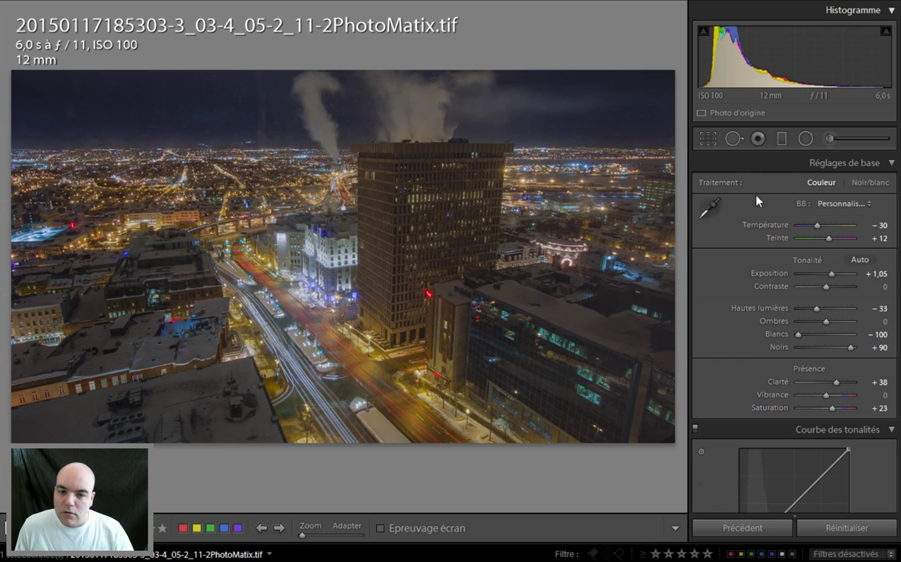
Step: Add a post-crop vignette with Gain -46, Milieu 25 and Arrondi -46, using Contour progressif 0 to show its edge sharply
{"action": "scroll", "coordinate": [794, 312], "scroll_direction": "down", "scroll_amount": 15}
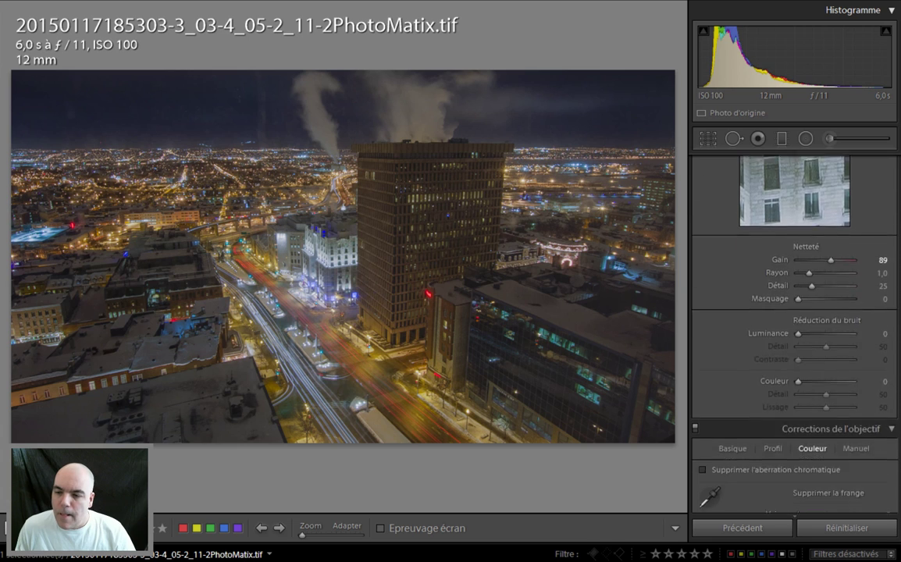
{"action": "scroll", "coordinate": [794, 313], "scroll_direction": "up", "scroll_amount": 3}
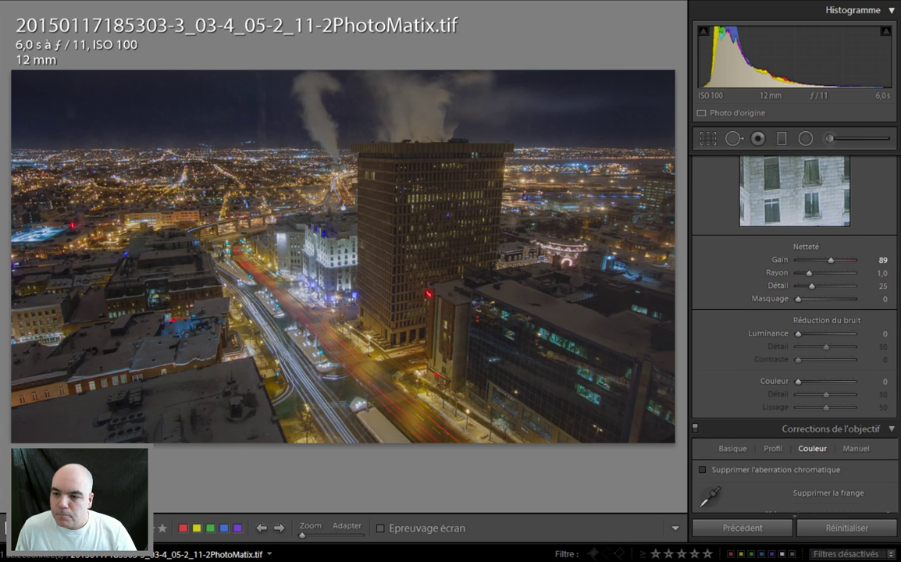
{"action": "scroll", "coordinate": [794, 312], "scroll_direction": "down", "scroll_amount": 12}
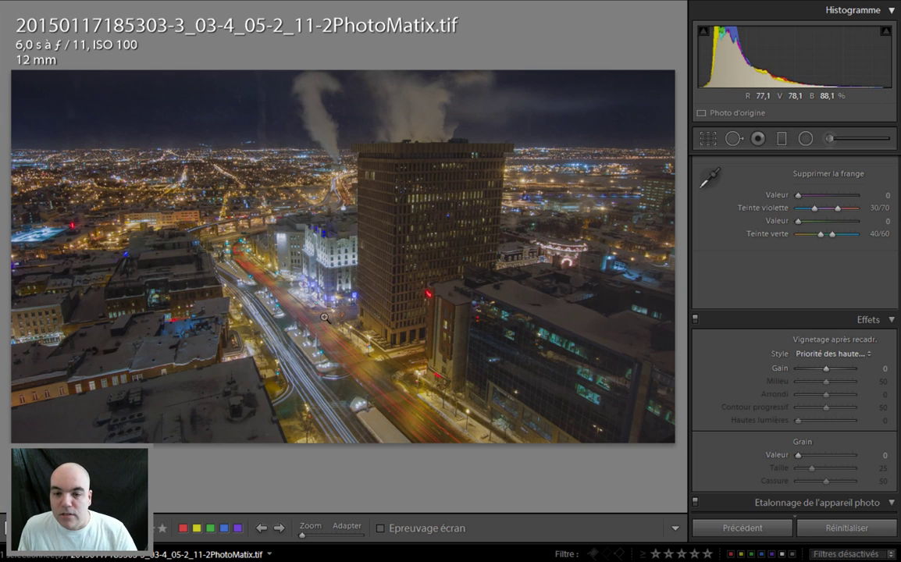
{"action": "left_click", "coordinate": [814, 368]}
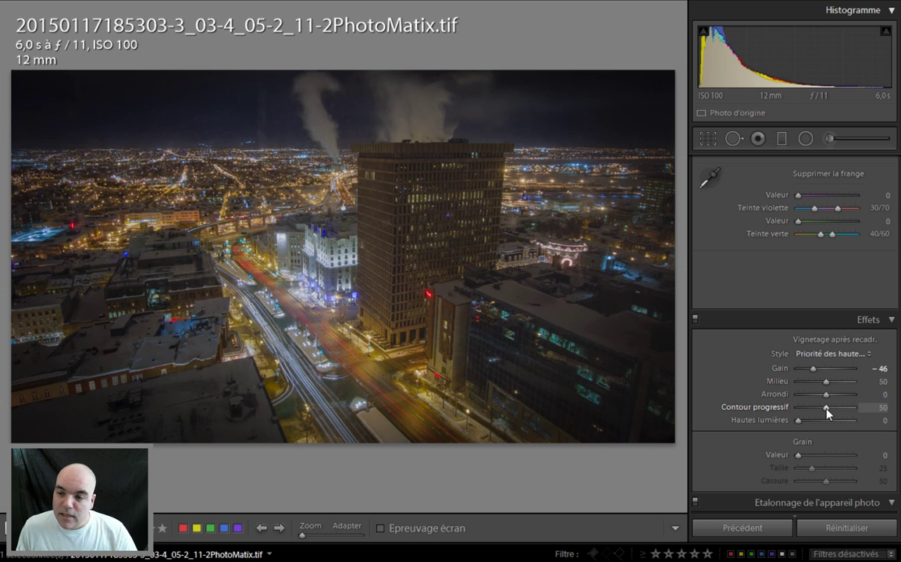
{"action": "left_click_drag", "start_coordinate": [821, 413], "coordinate": [787, 413]}
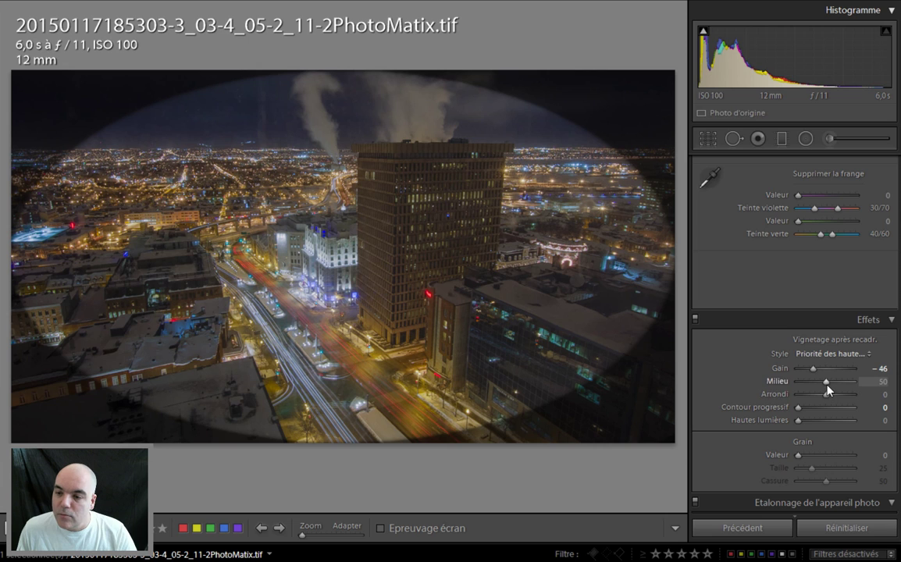
{"action": "left_click_drag", "start_coordinate": [827, 386], "coordinate": [813, 394]}
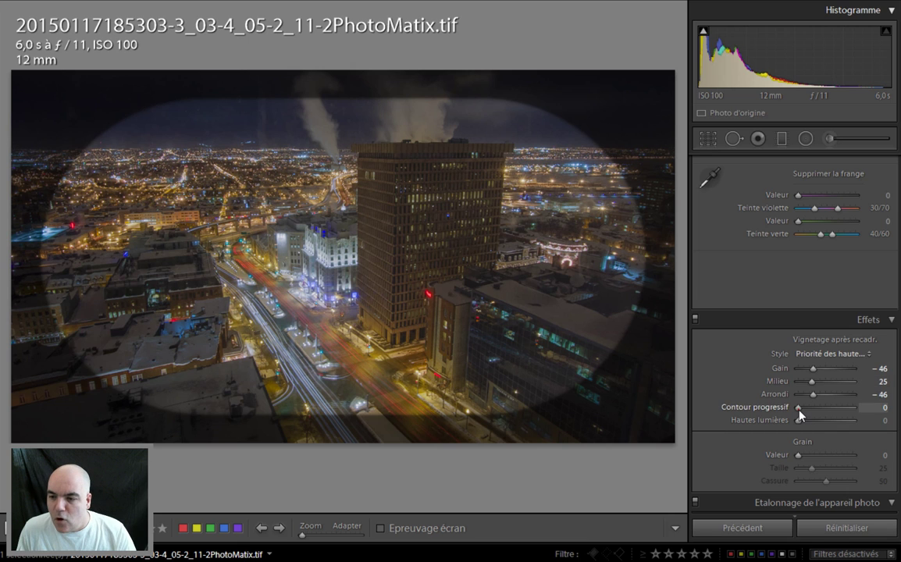
Step: Soften the vignette with Contour progressif 79 and Gain -28, and compare the photo with the effects off and on
{"action": "left_click_drag", "start_coordinate": [800, 409], "coordinate": [843, 411]}
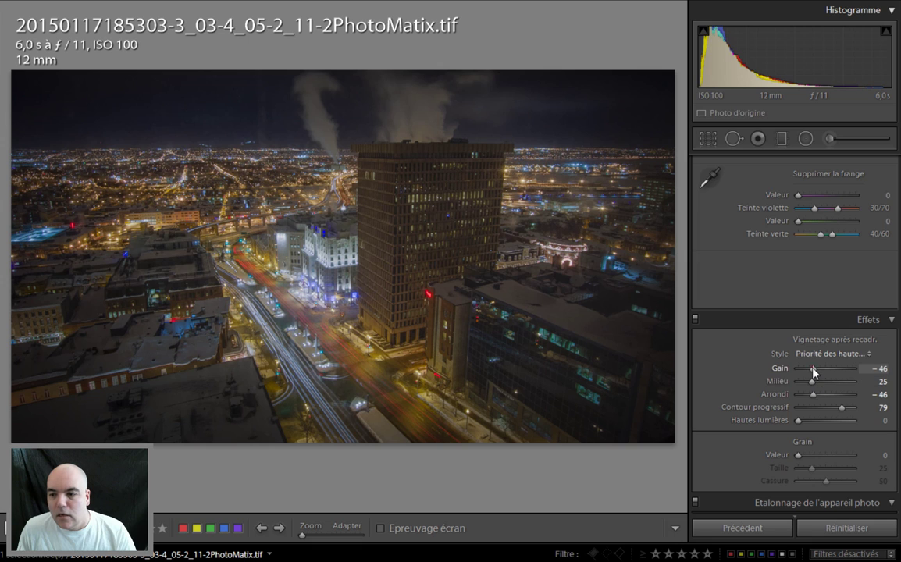
{"action": "left_click_drag", "start_coordinate": [813, 369], "coordinate": [818, 369]}
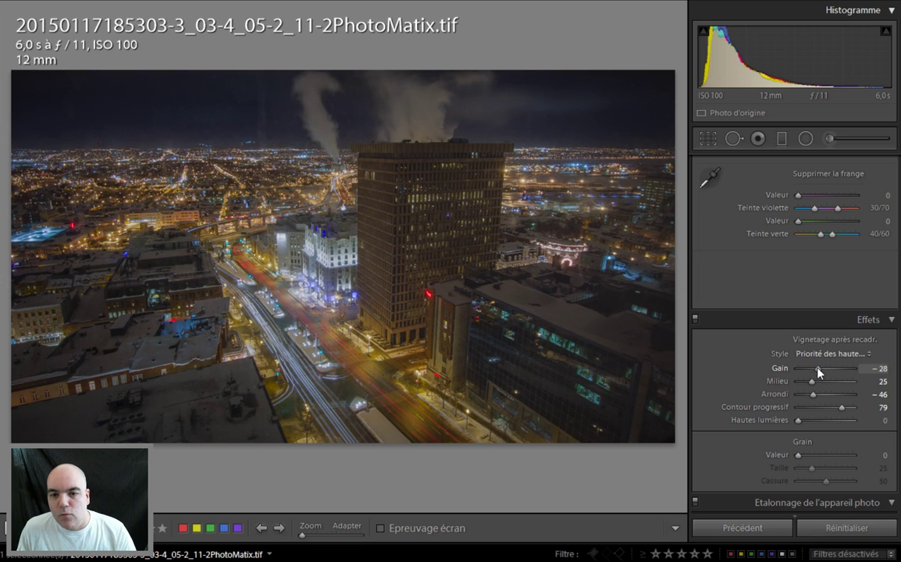
{"action": "left_click", "coordinate": [696, 319]}
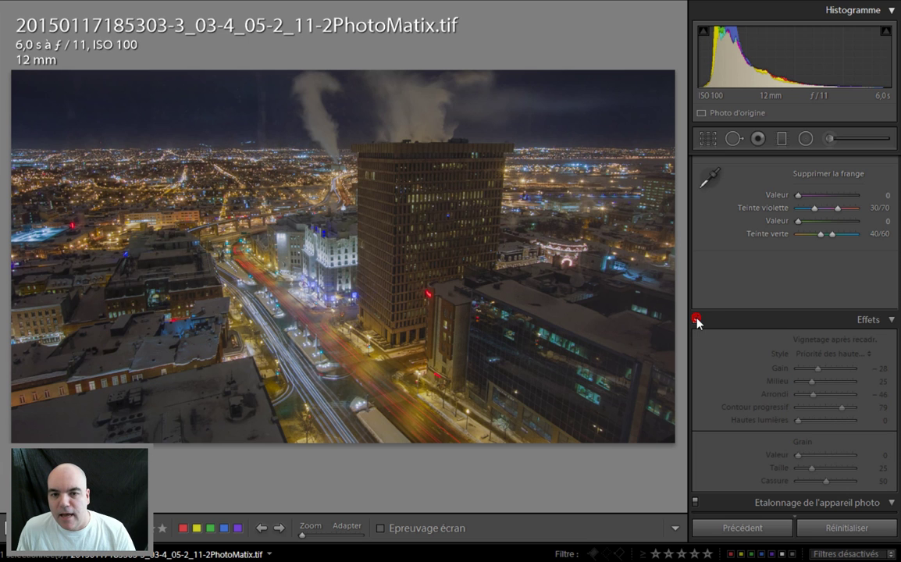
{"action": "left_click", "coordinate": [696, 320]}
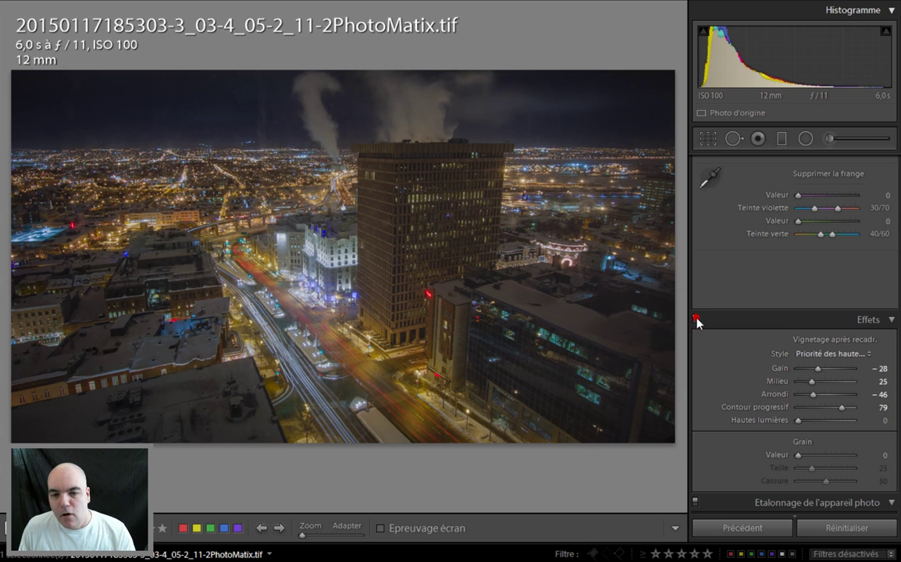
{"action": "left_click", "coordinate": [696, 319]}
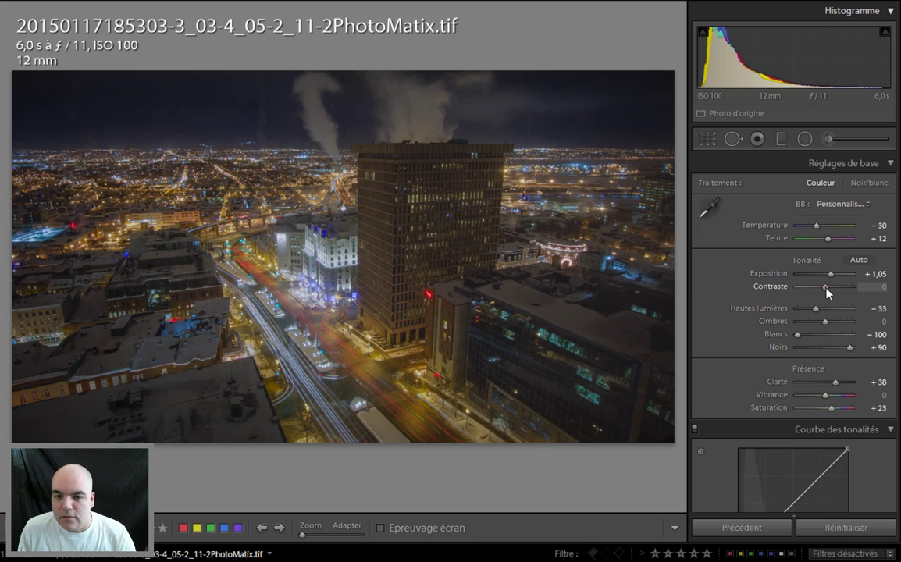
Step: Set the whole photo's Contraste to +23
{"action": "left_click_drag", "start_coordinate": [826, 293], "coordinate": [835, 291]}
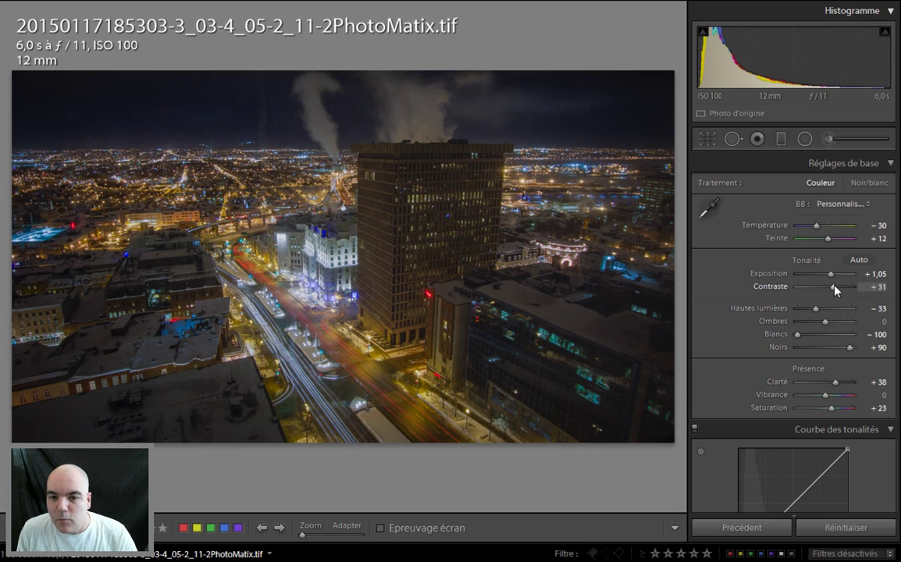
{"action": "left_click_drag", "start_coordinate": [836, 291], "coordinate": [833, 291]}
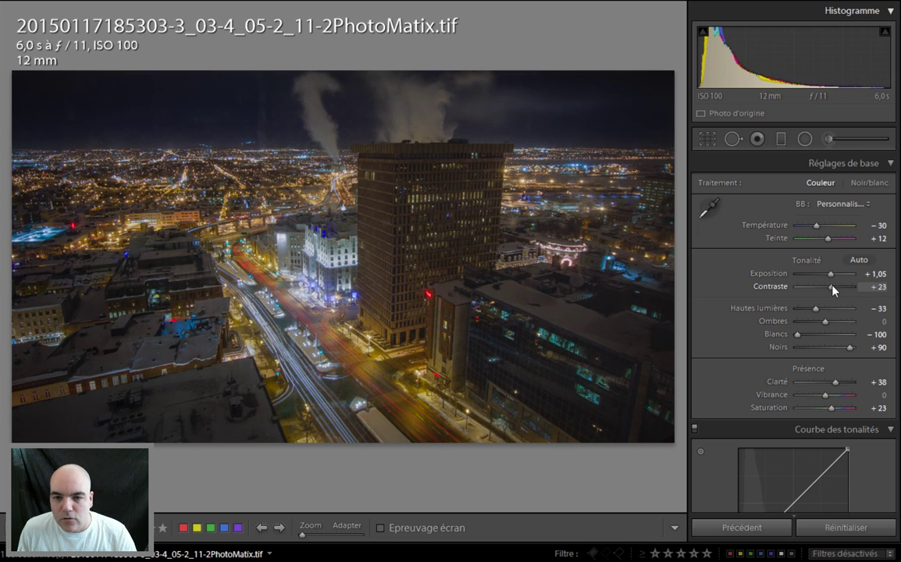